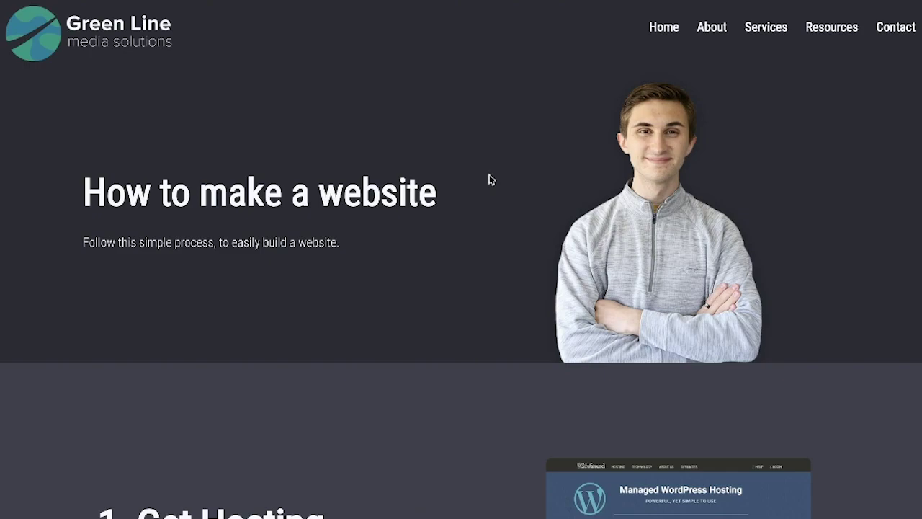
Scroll the guide to '1. Get Hosting' and open the recommended hosting provider's page
scroll(489, 179, down, 3)
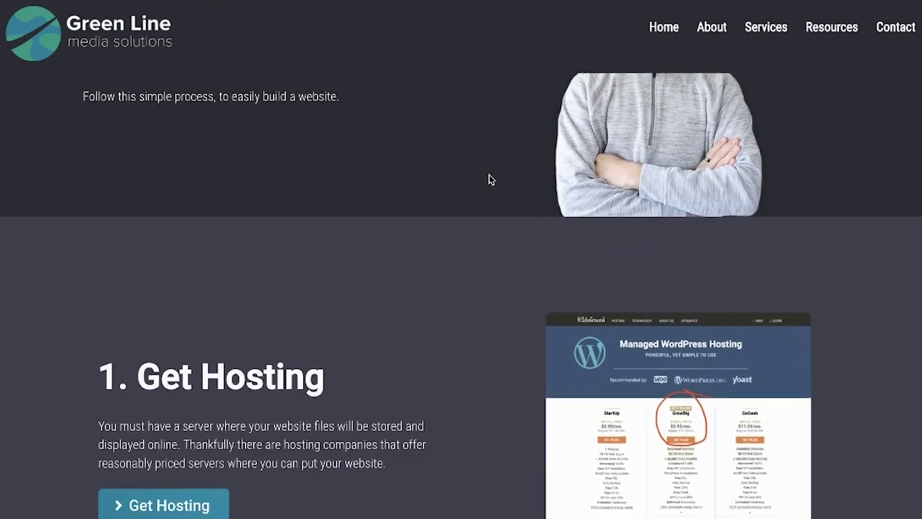
scroll(489, 179, down, 1)
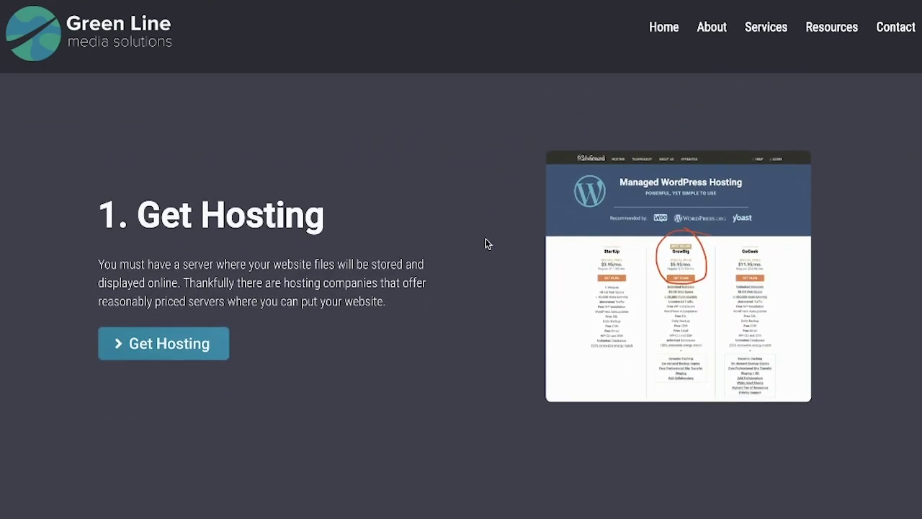
click(192, 343)
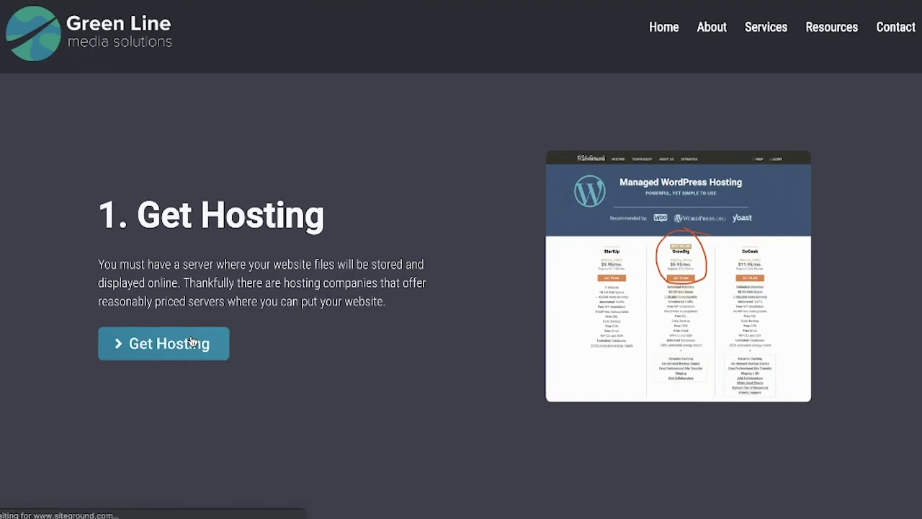
Choose SiteGround's StartUp plan and submit websitein10minutes.com as the new domain
scroll(364, 198, down, 3)
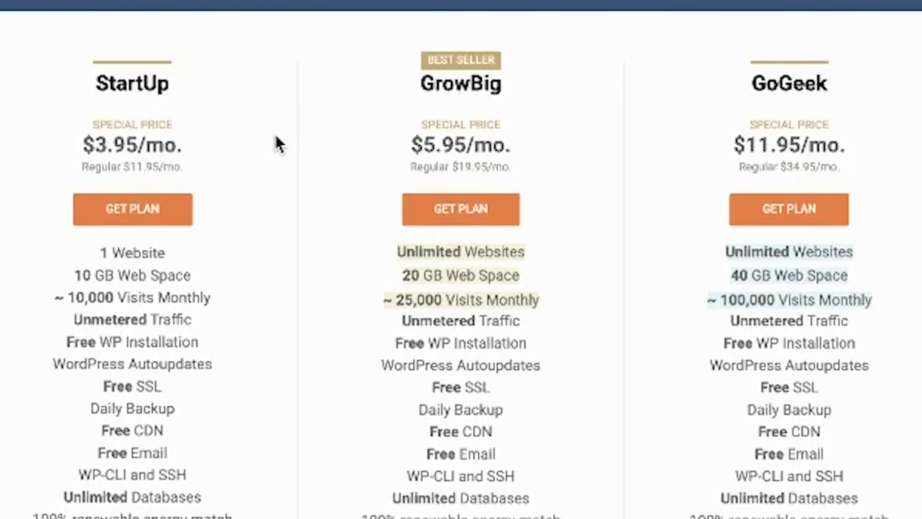
scroll(276, 144, down, 1)
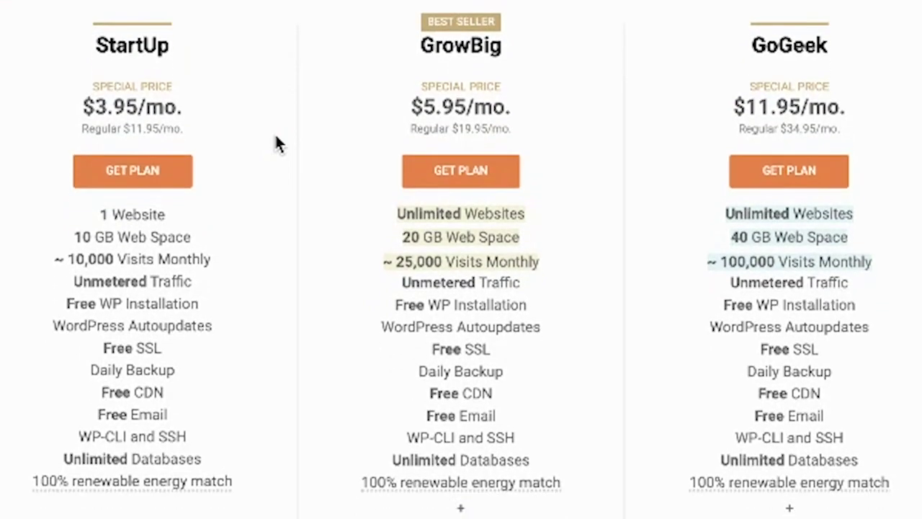
click(166, 180)
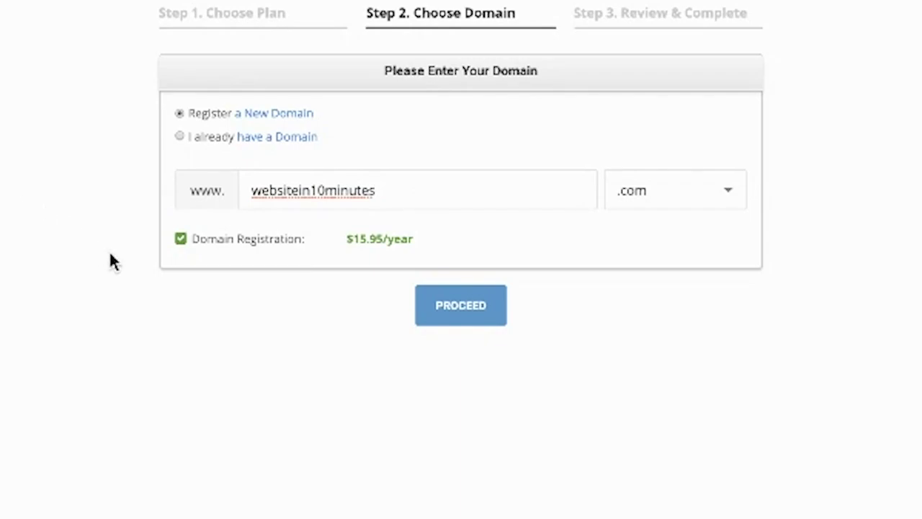
click(448, 316)
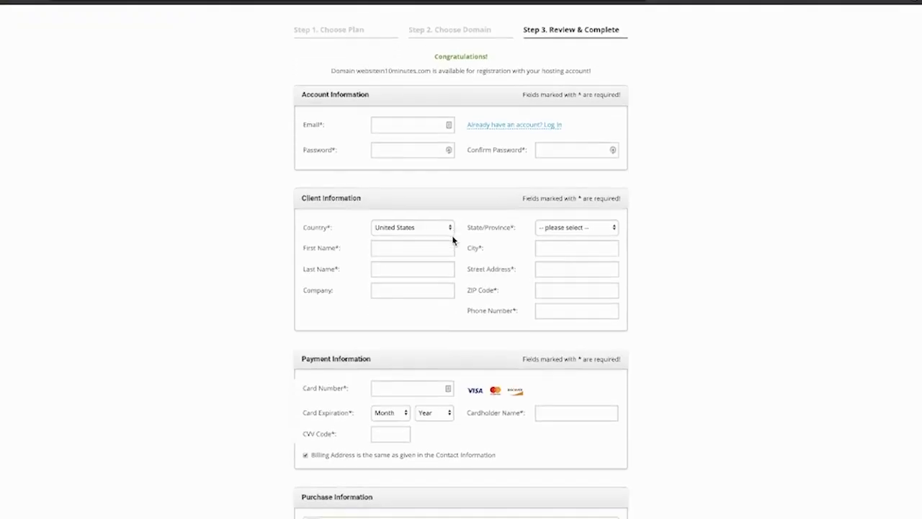
Fill in the account e-mail, password and the client's city
click(418, 98)
text(ch)
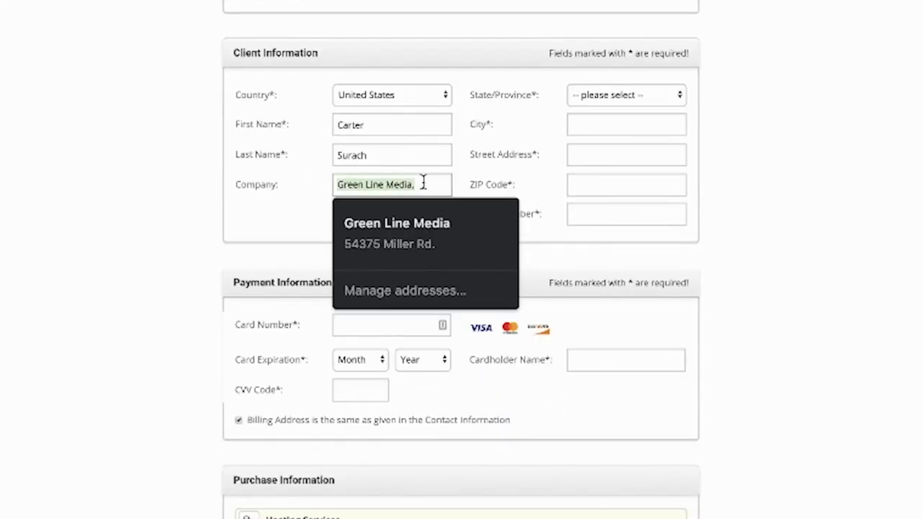
click(592, 125)
text(Maa)
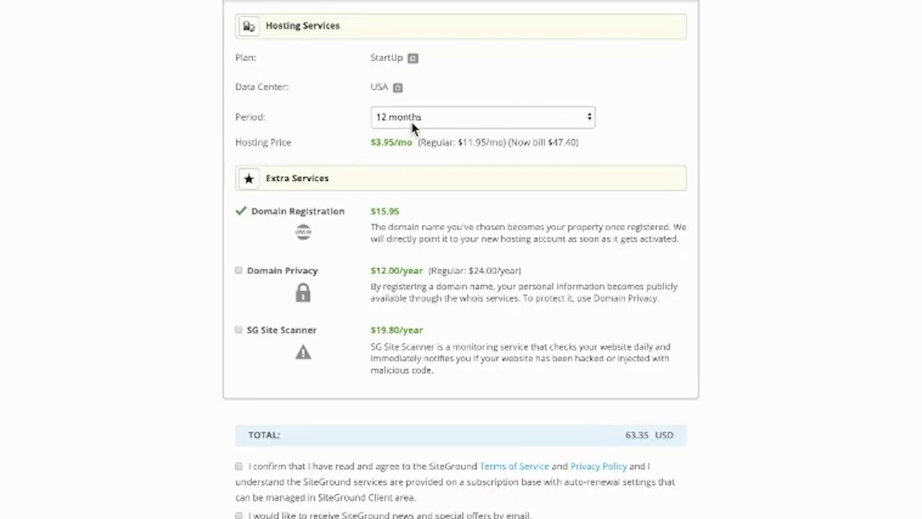
Set the billing period to Trial: 1 month, accept the terms and pay for the order
click(413, 123)
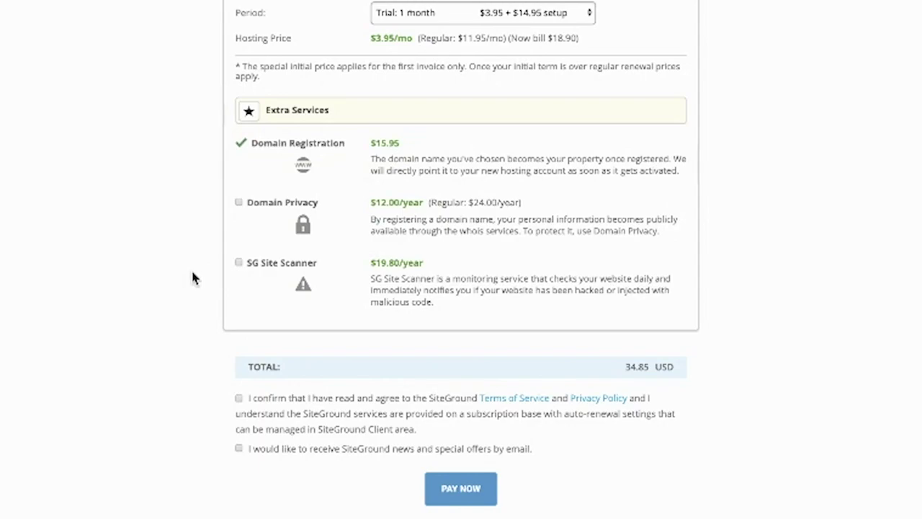
scroll(184, 281, down, 2)
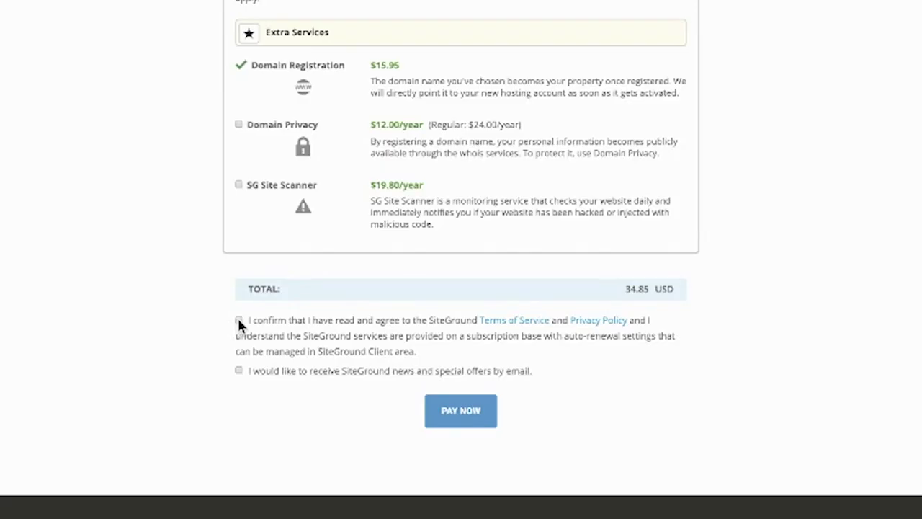
click(473, 414)
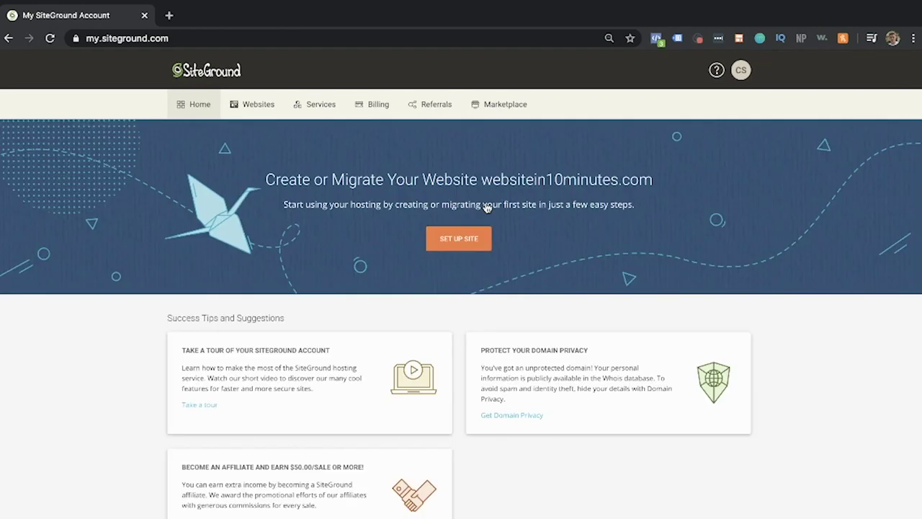
Set up a brand-new website using WordPress as the application
click(459, 238)
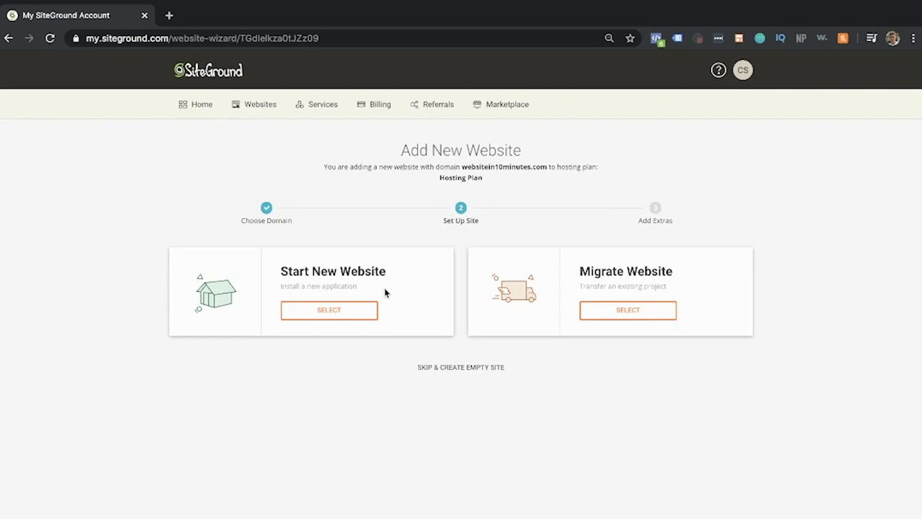
click(353, 314)
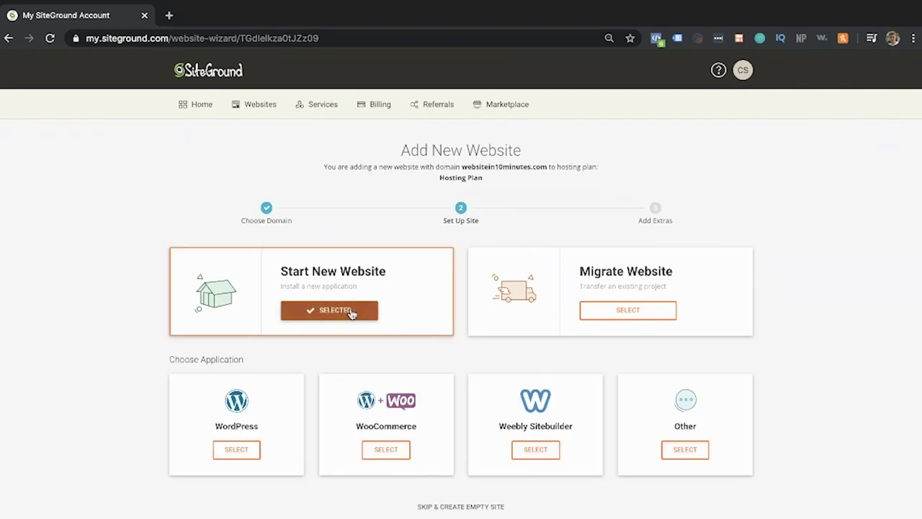
click(236, 450)
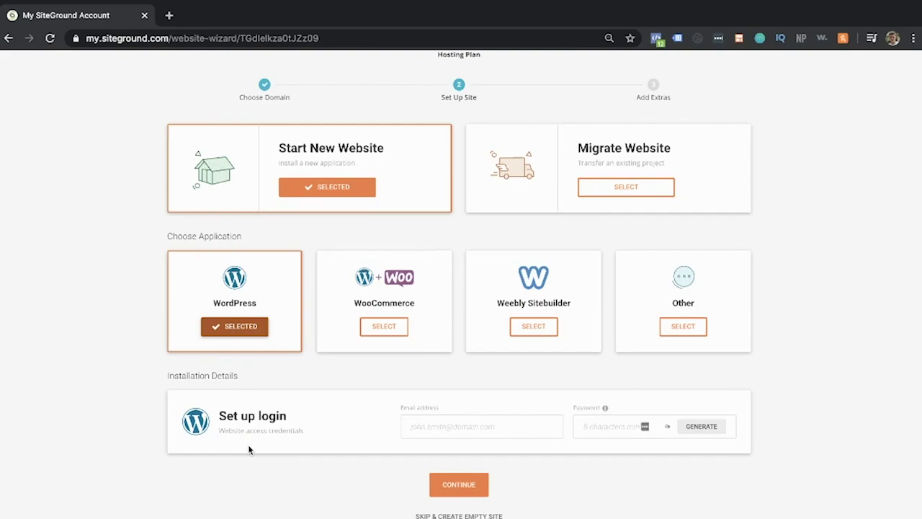
Enter the admin e-mail and password, then finish the setup without paid extras
click(425, 425)
key(ctrl+v)
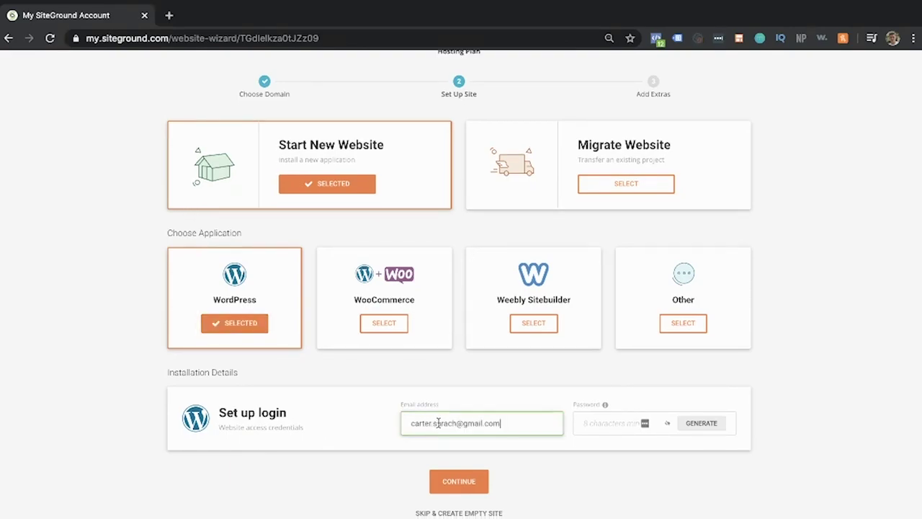
key(Tab)
key(ctrl+v)
click(465, 488)
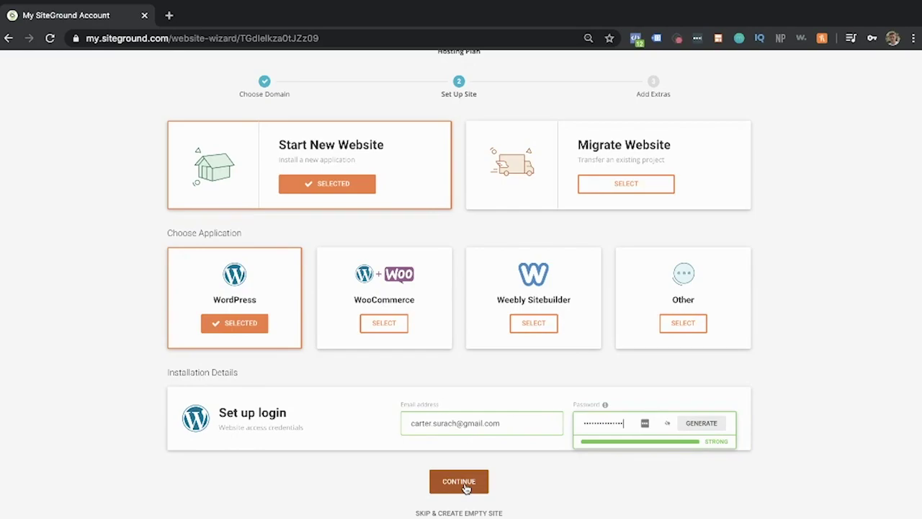
click(464, 488)
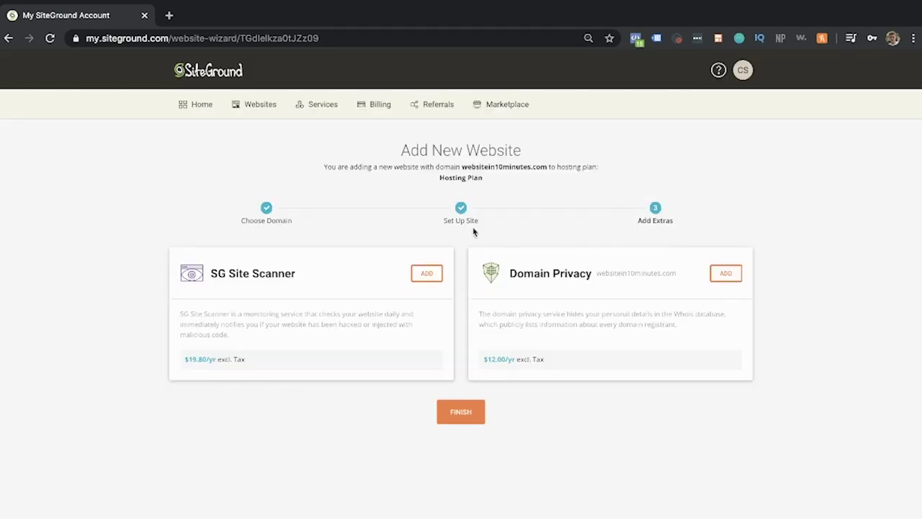
click(454, 423)
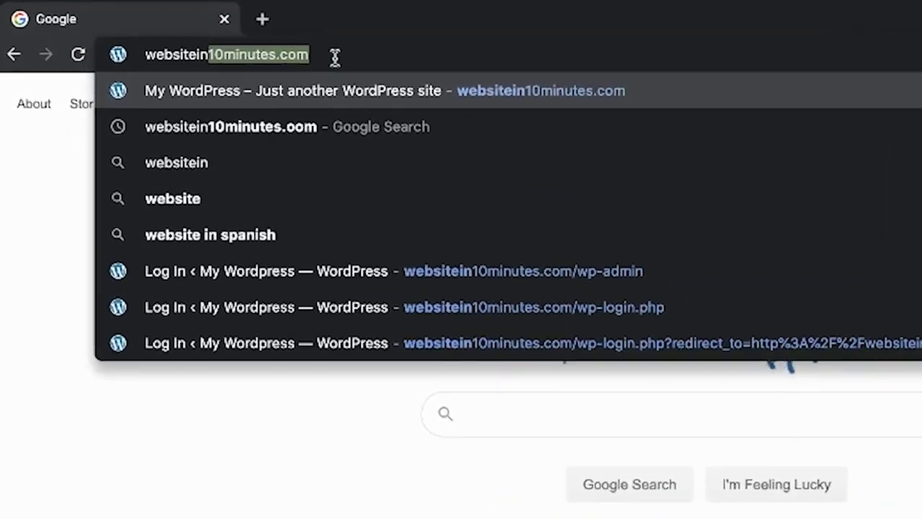
Load websitein10minutes.com in Chrome
text(10minut)
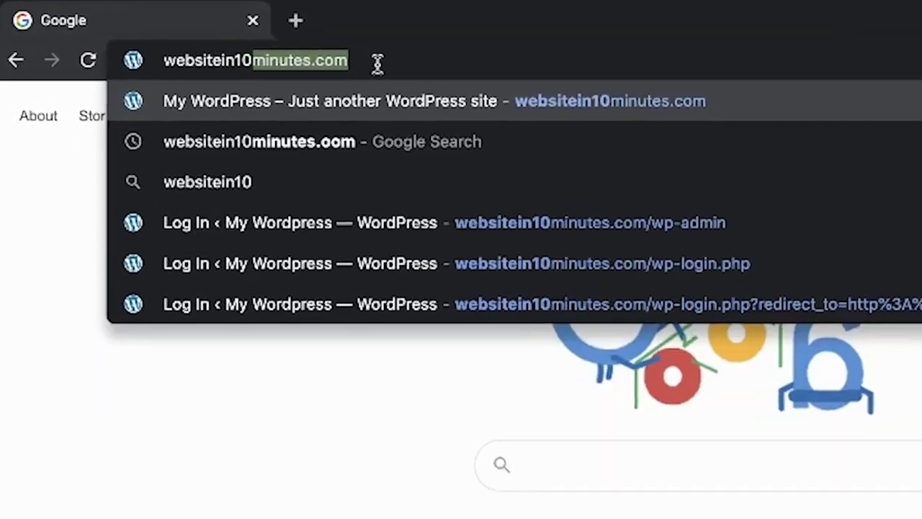
key(BackSpace)
text(utes.com)
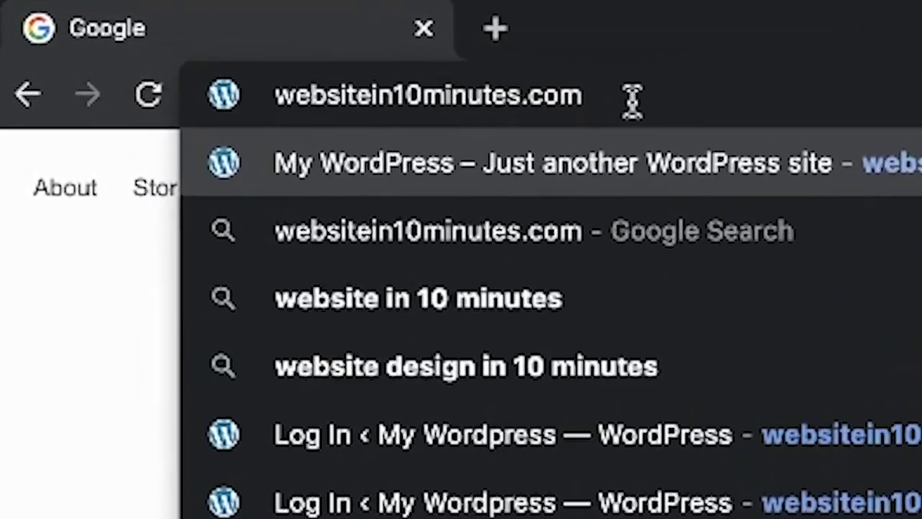
key(Return)
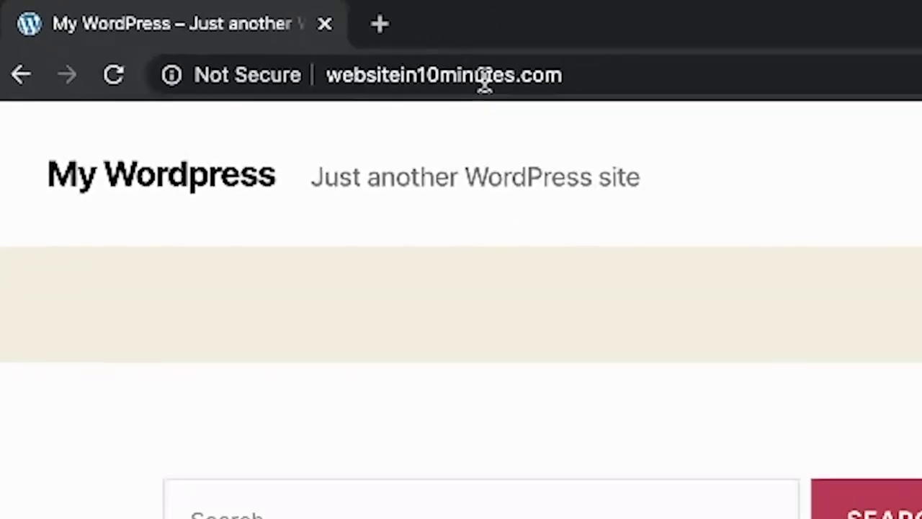
scroll(906, 312, down, 3)
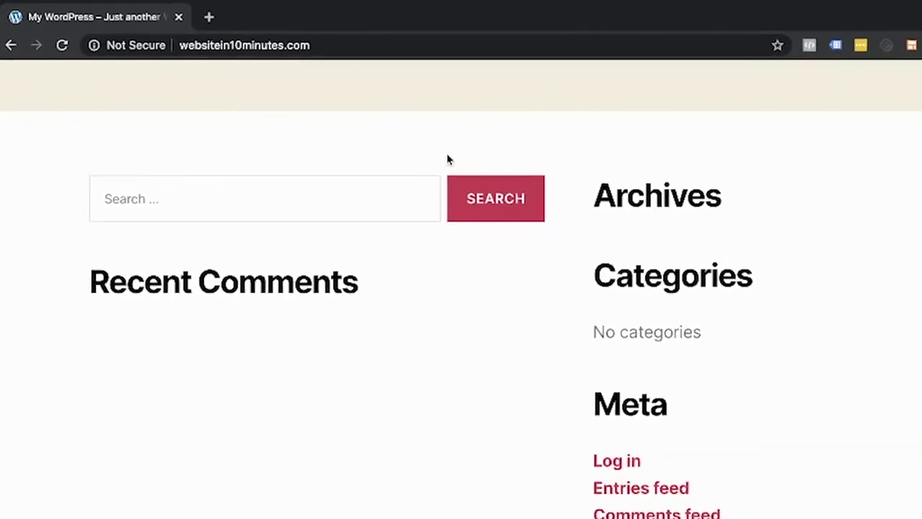
scroll(540, 190, up, 3)
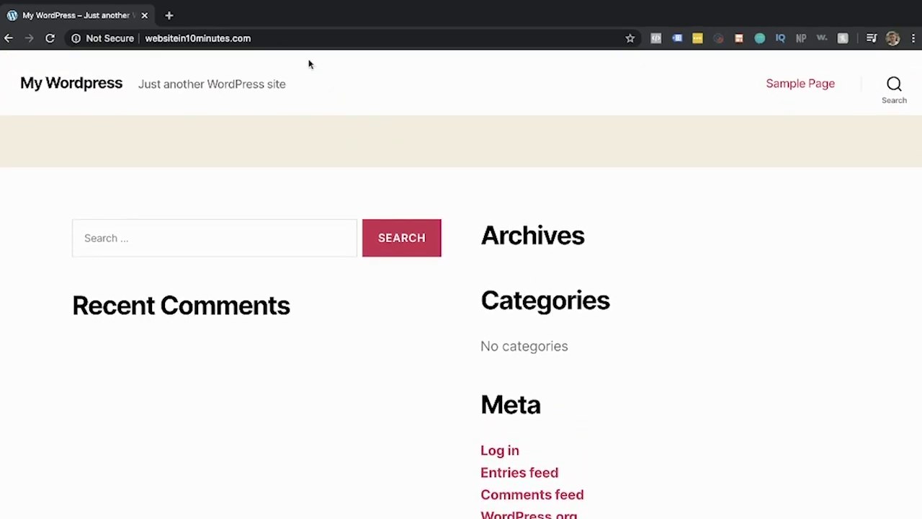
Go to websitein10minutes.com/wp-admin and log in with the saved credentials
click(276, 35)
click(276, 35)
text(/wp-a)
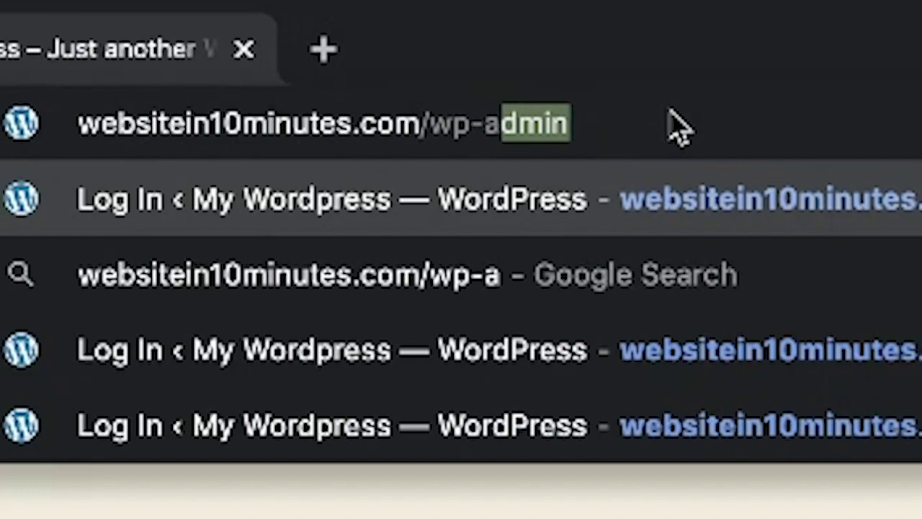
text(dmin)
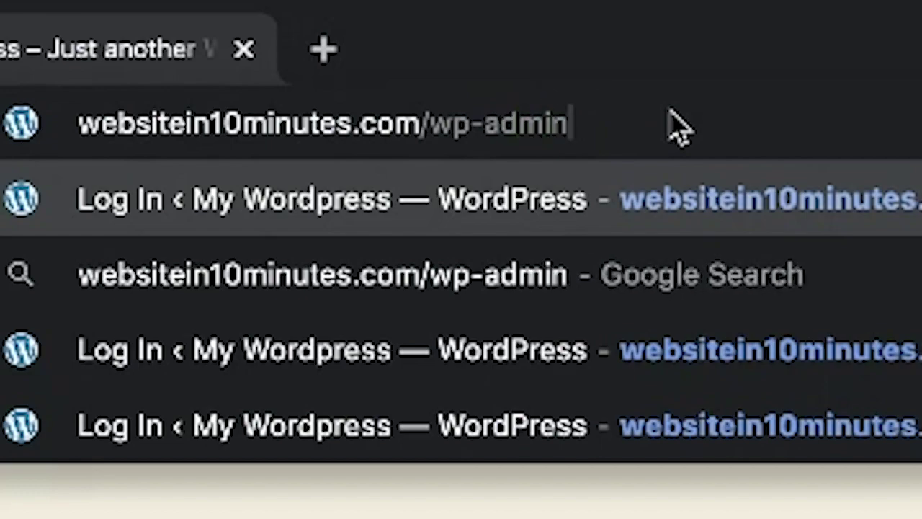
key(Return)
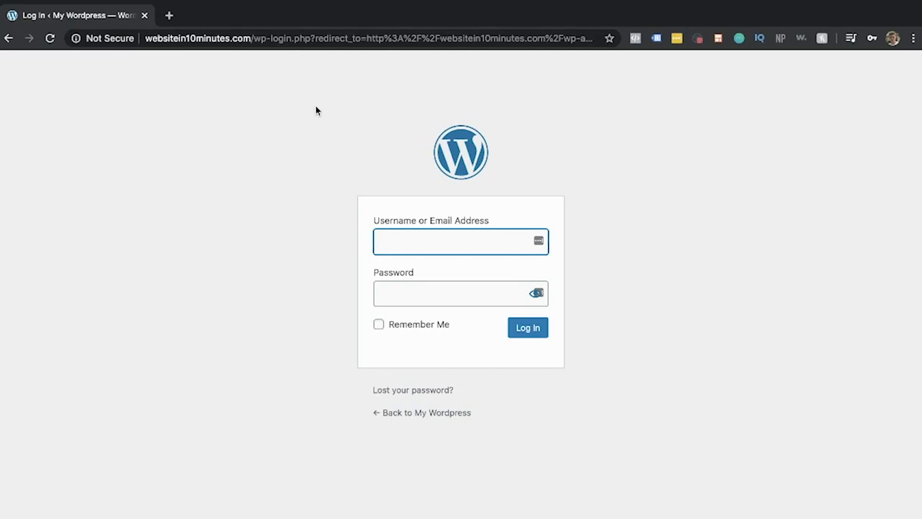
click(391, 237)
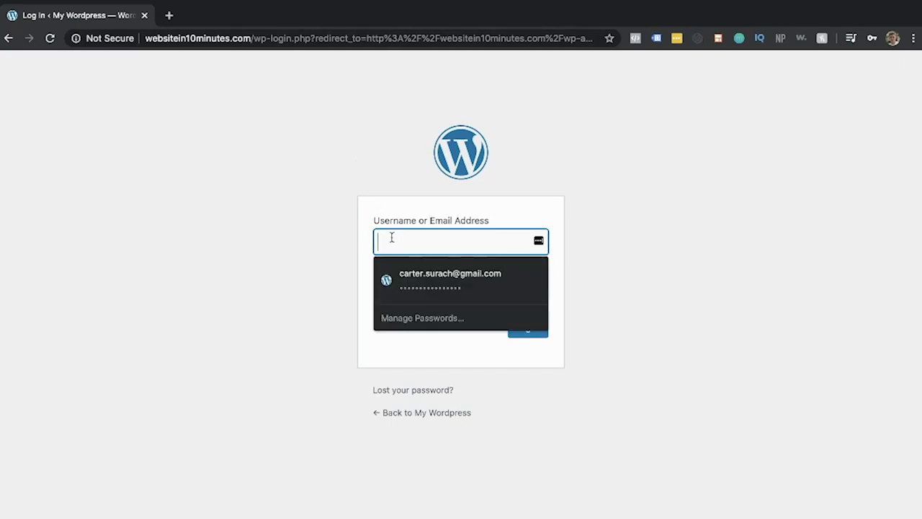
click(402, 282)
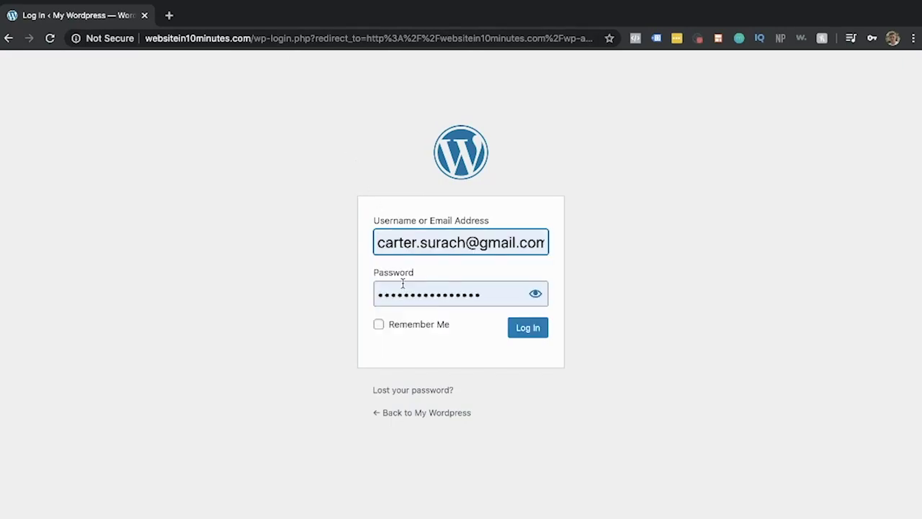
click(527, 327)
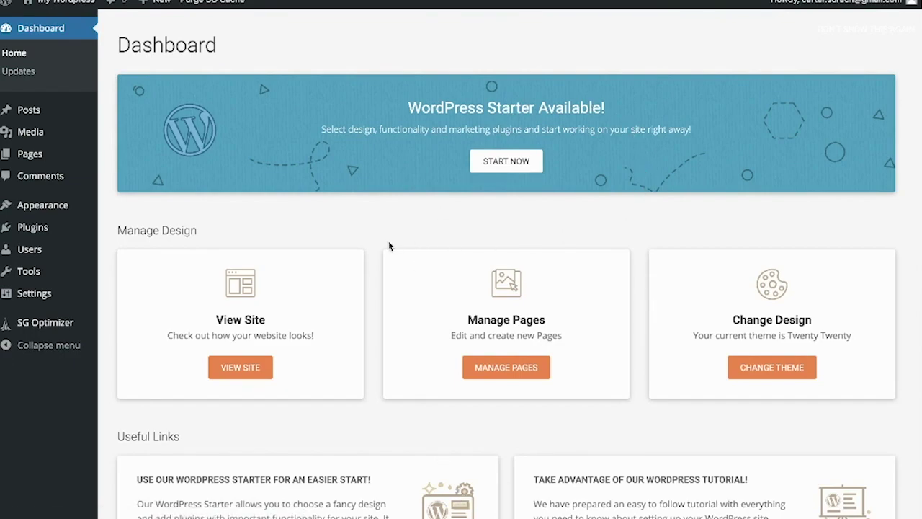
Switch back to the default WordPress dashboard
scroll(389, 246, down, 7)
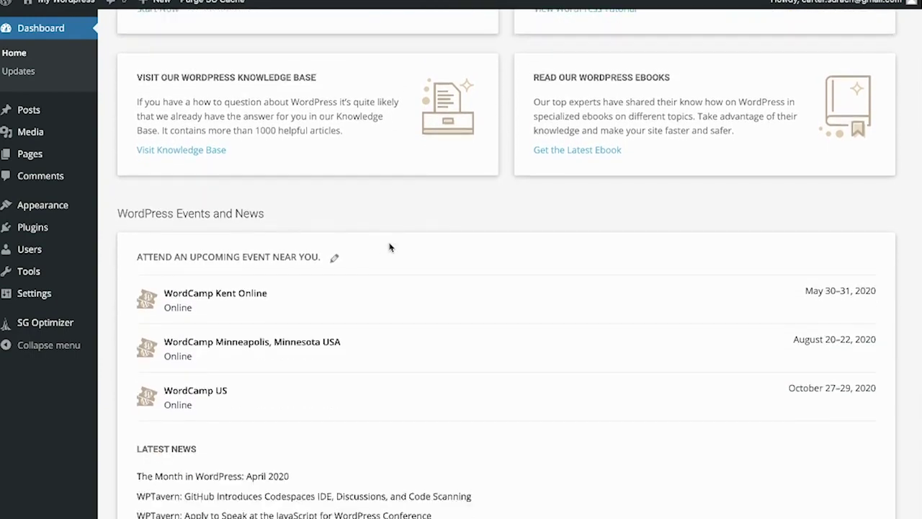
scroll(389, 246, down, 3)
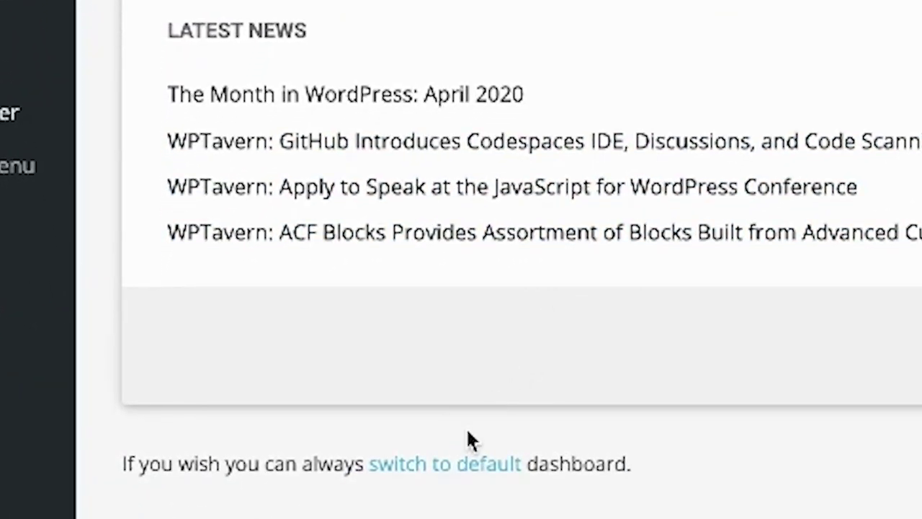
click(453, 468)
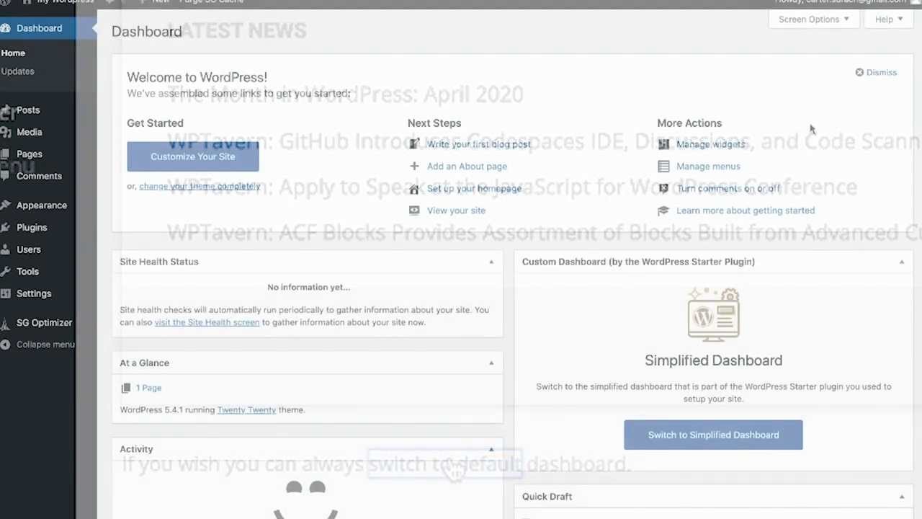
Dismiss the welcome panel and collapse all six dashboard boxes
click(860, 73)
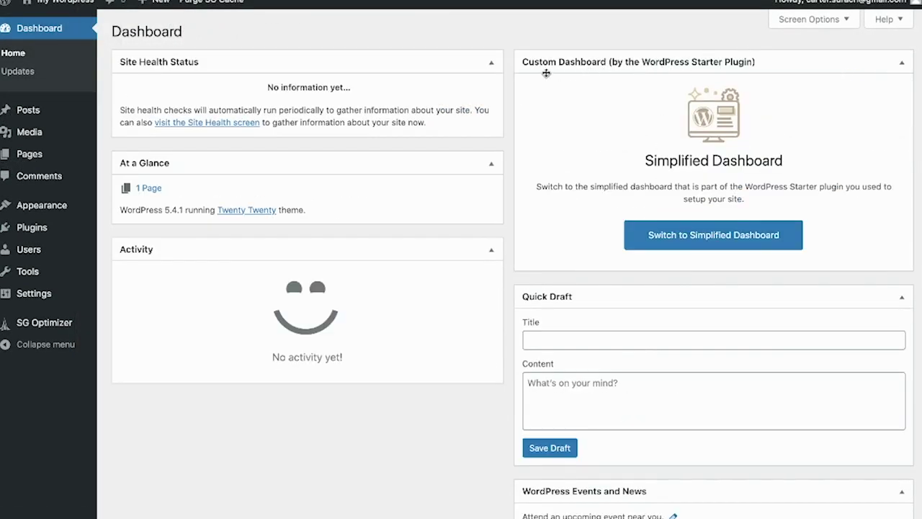
click(492, 62)
click(491, 99)
click(491, 137)
click(901, 62)
click(901, 100)
click(902, 136)
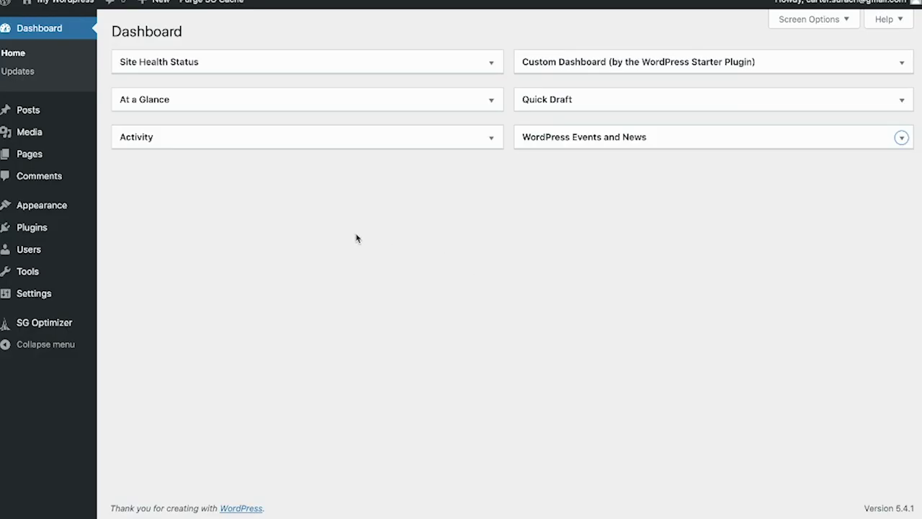
mouse_move(58, 208)
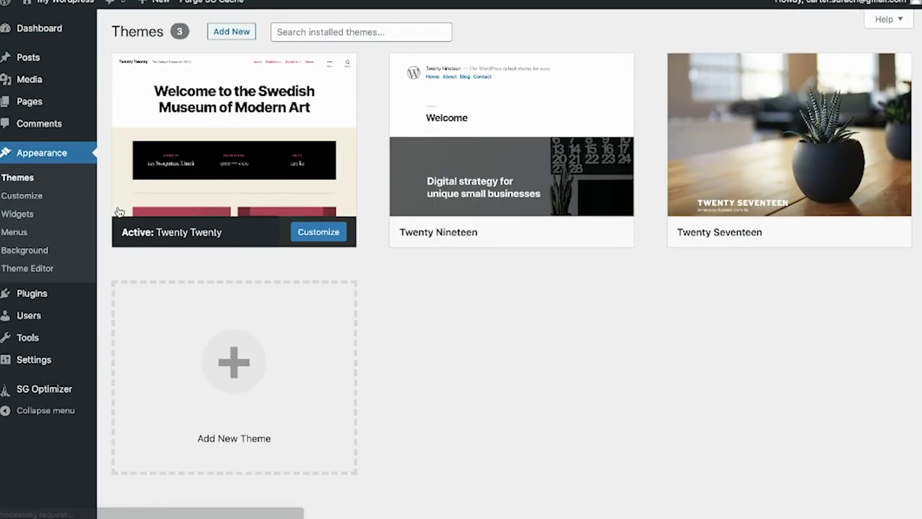
Search the theme directory for 'Astra', install it and activate it
click(224, 39)
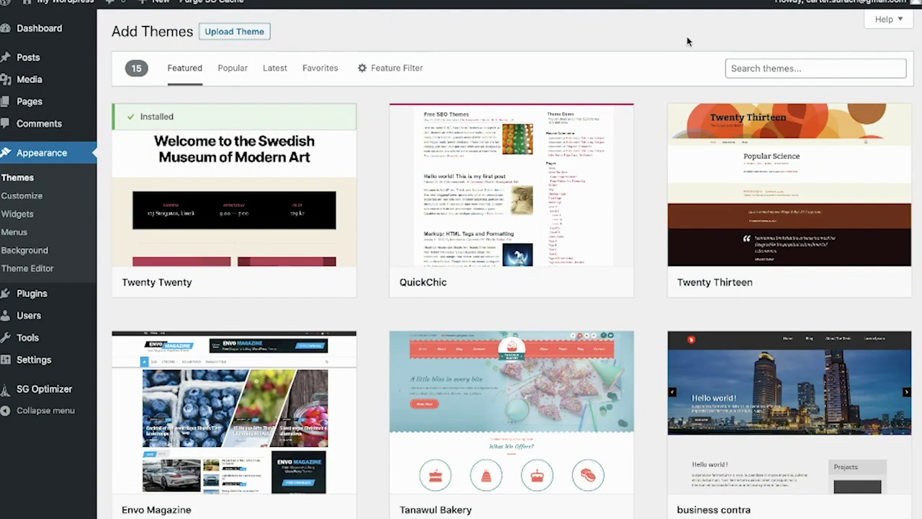
click(746, 66)
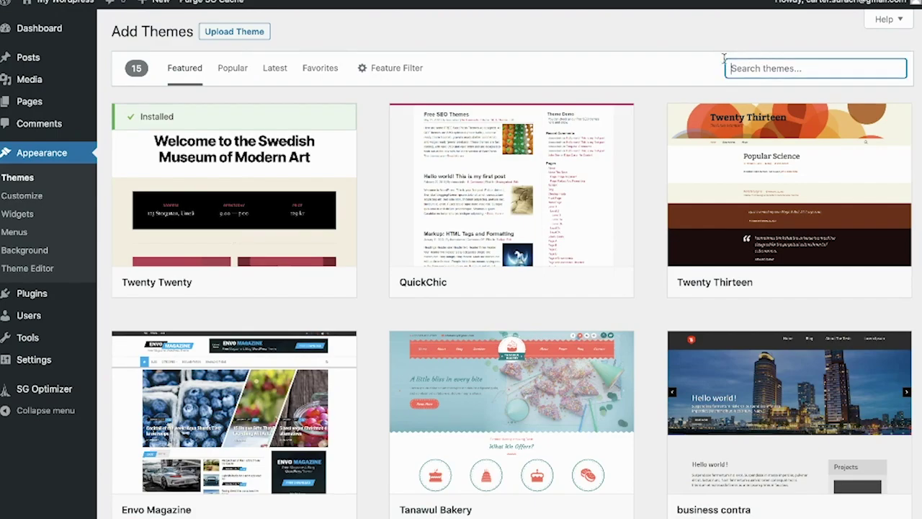
text(Astra)
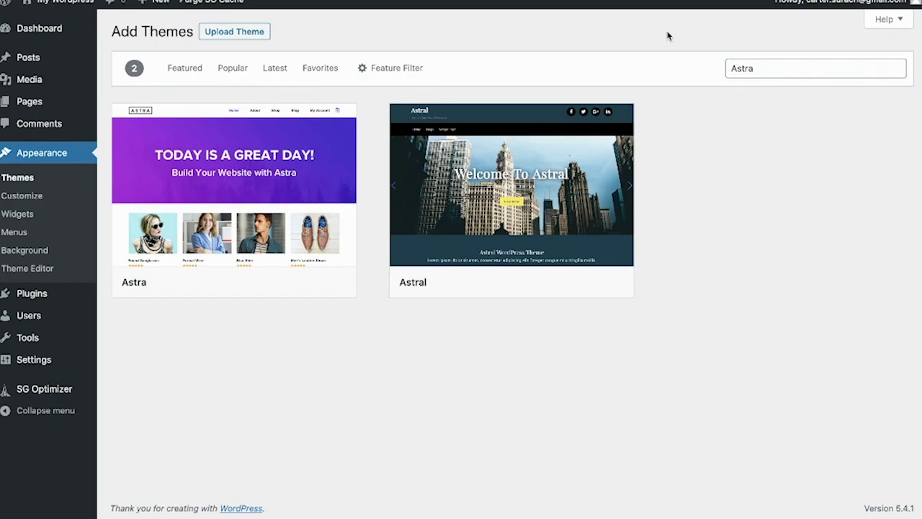
mouse_move(315, 158)
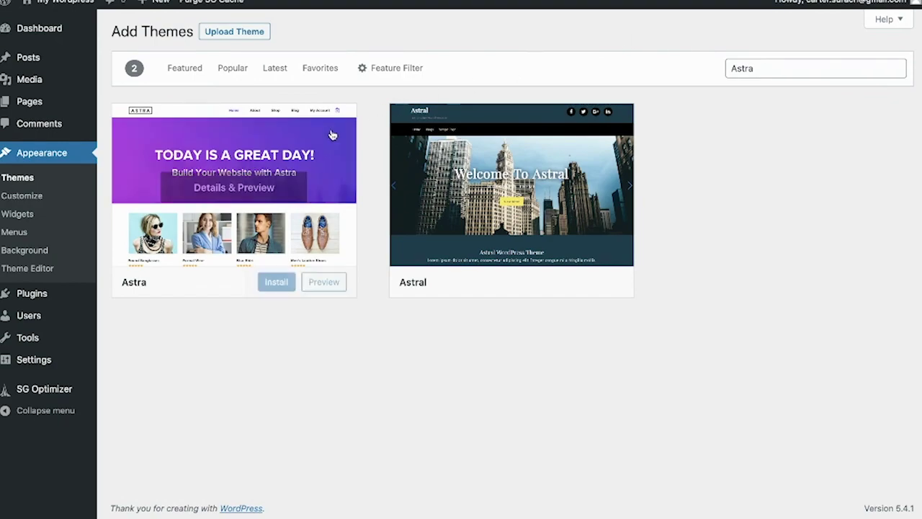
click(277, 282)
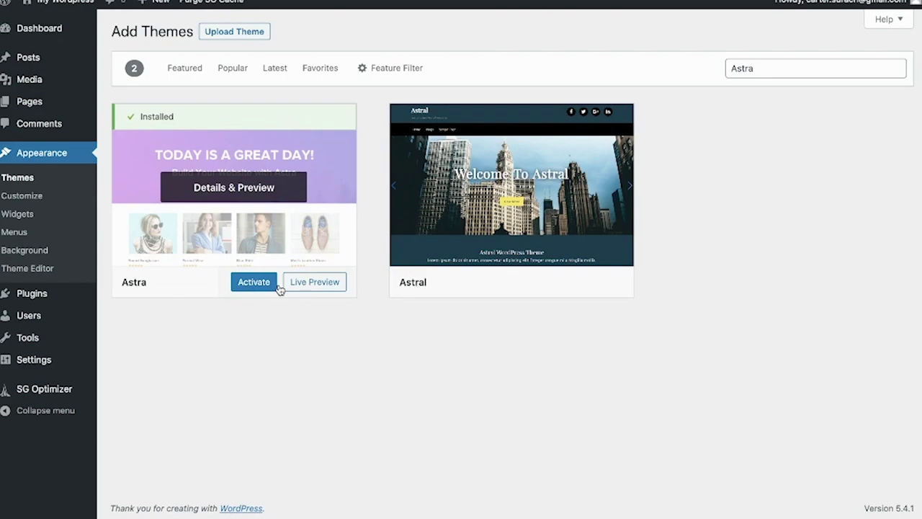
click(264, 286)
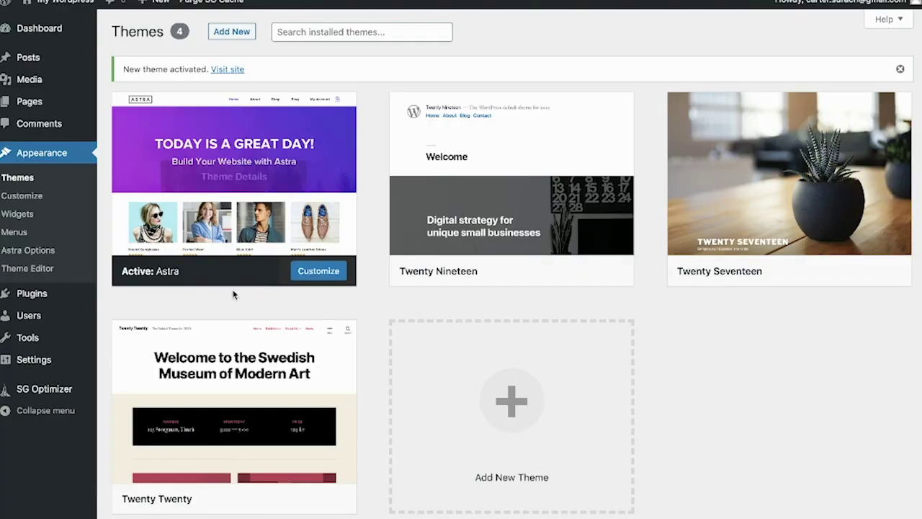
Search the plugin directory for 'astra', then install and activate Starter Templates
click(57, 298)
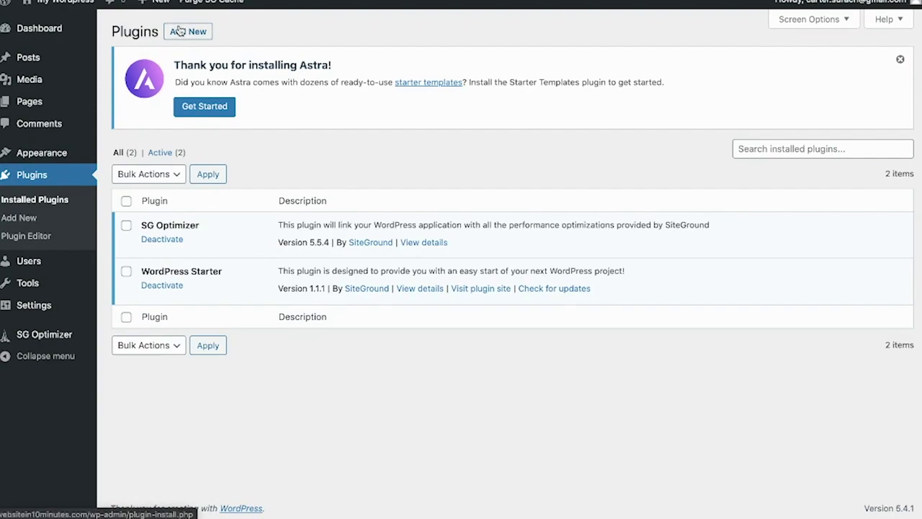
click(180, 31)
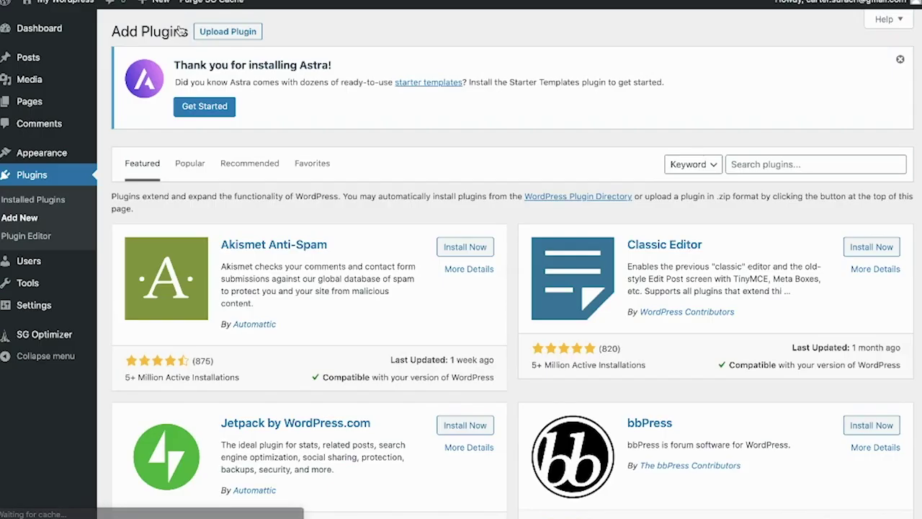
click(766, 164)
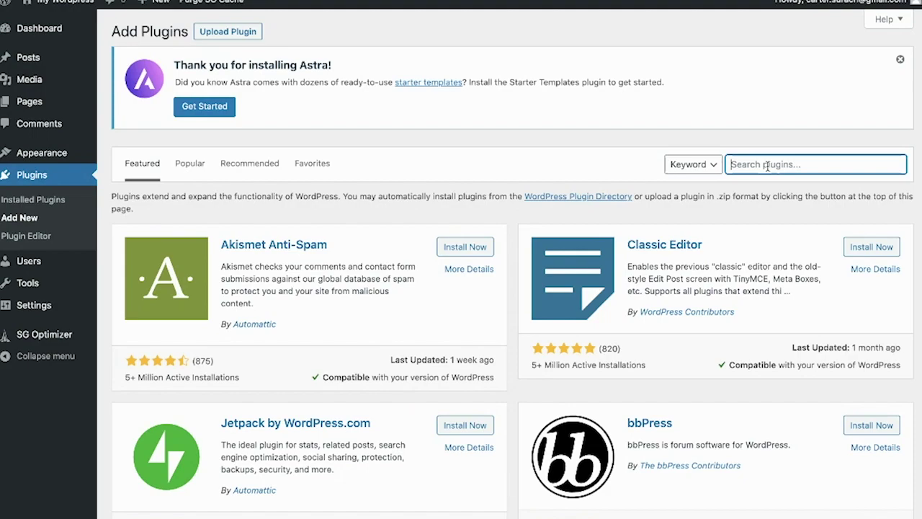
text(astra)
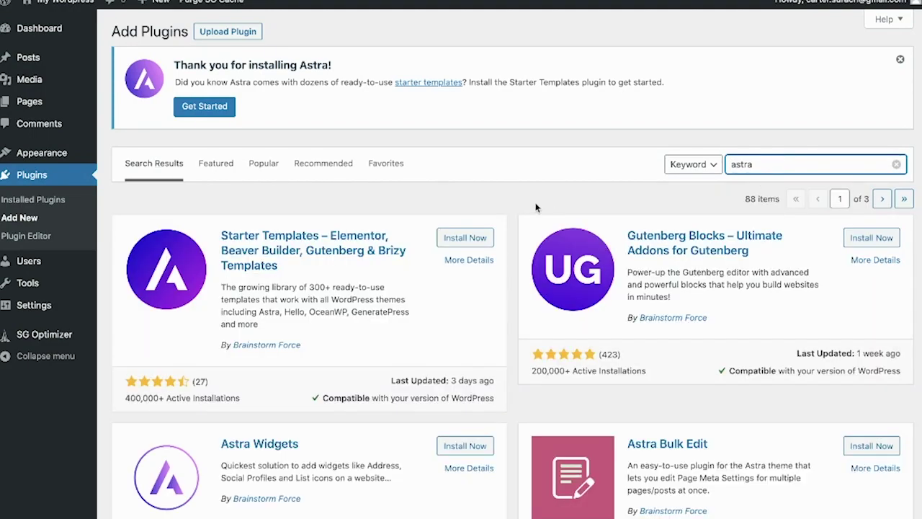
click(450, 240)
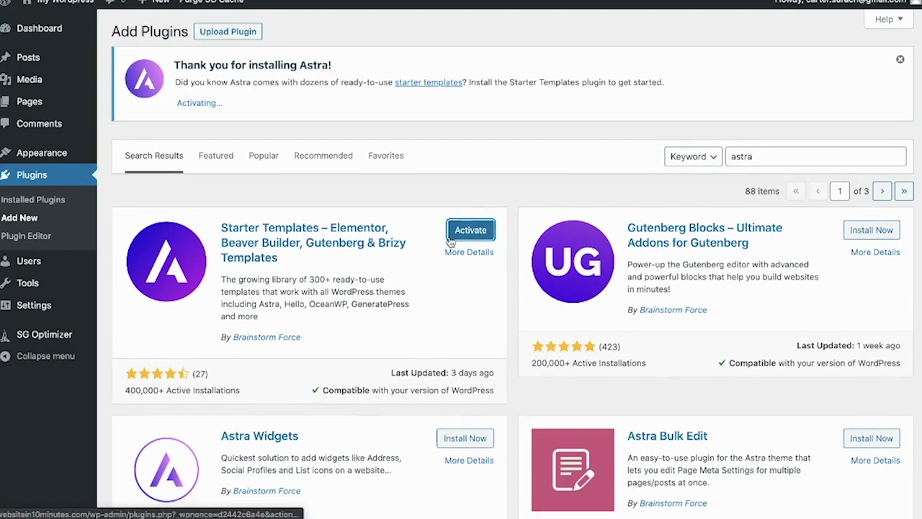
click(448, 238)
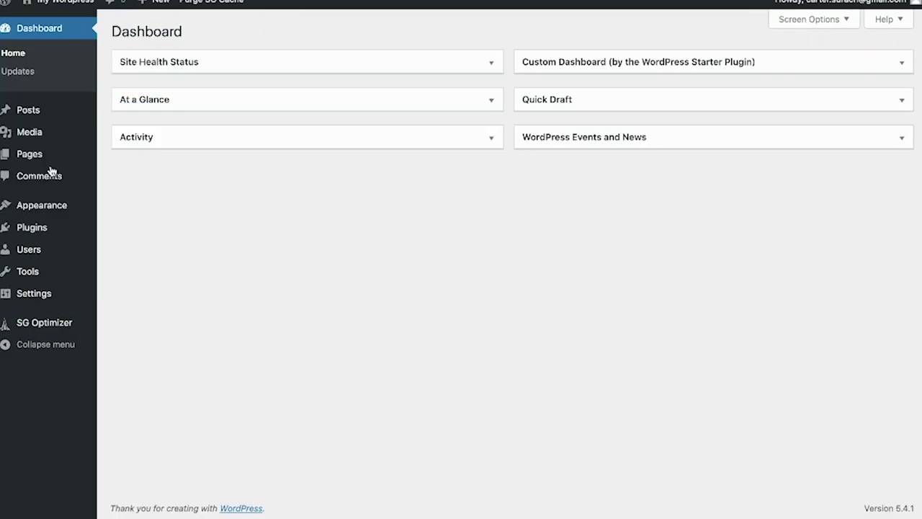
Open the Starter Templates library and choose Elementor as the page builder
mouse_move(41, 208)
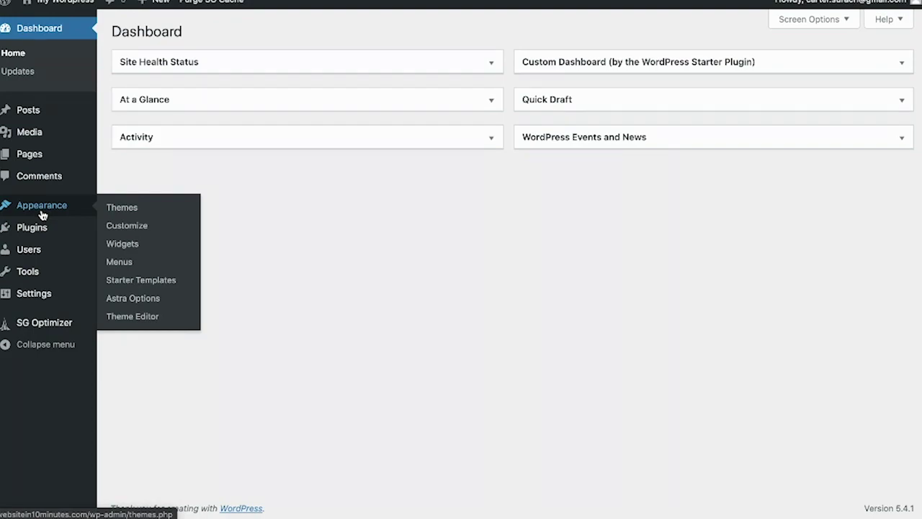
click(126, 283)
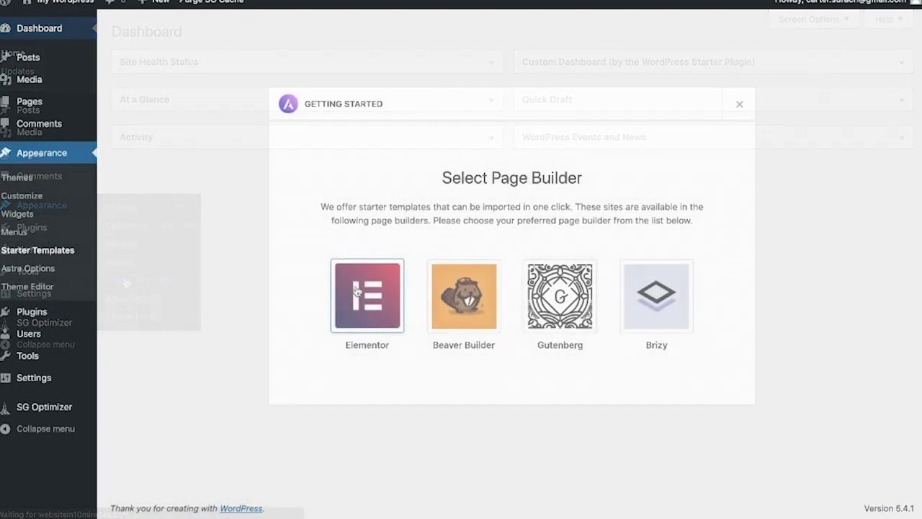
click(356, 290)
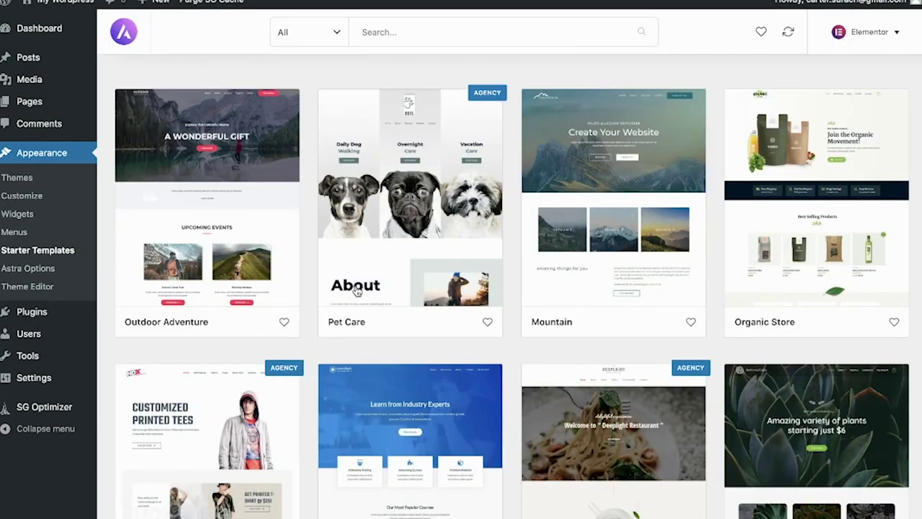
Browse the templates, open the Mountain template and choose Import Complete Site
scroll(357, 290, down, 3)
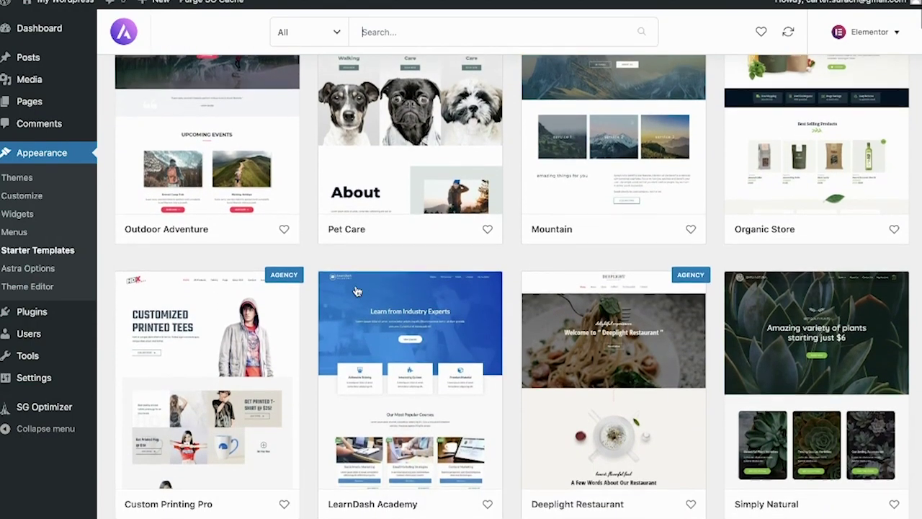
scroll(356, 291, down, 5)
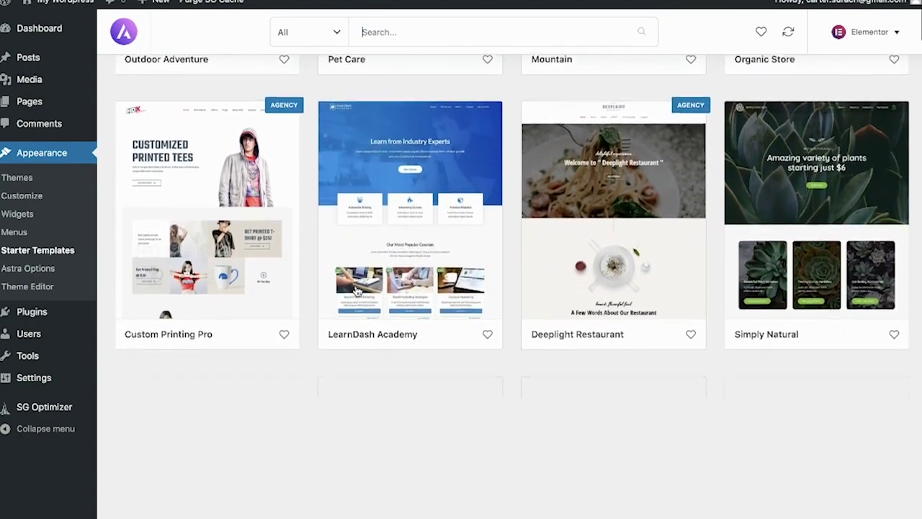
scroll(356, 291, down, 3)
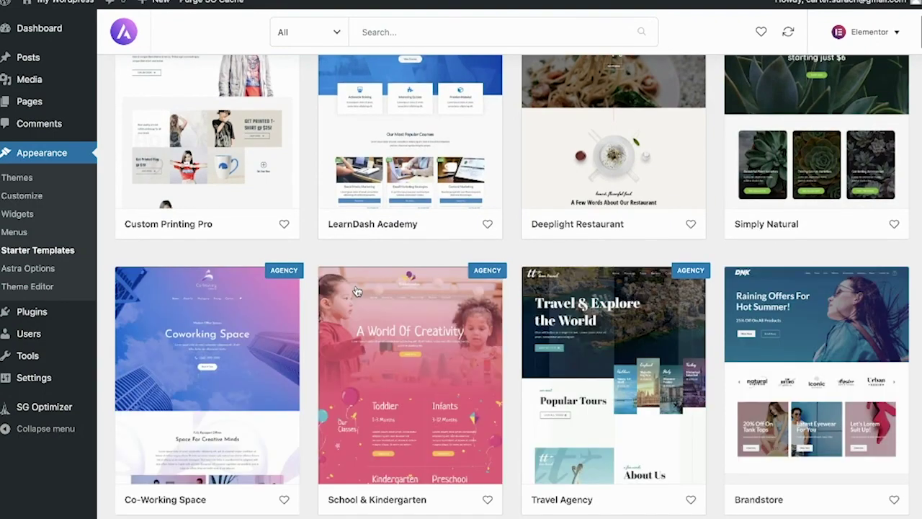
scroll(357, 290, up, 10)
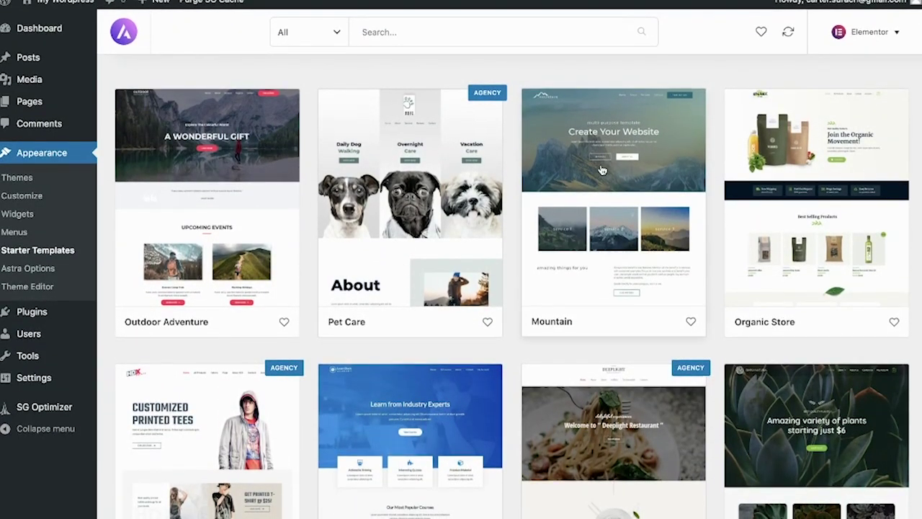
click(604, 170)
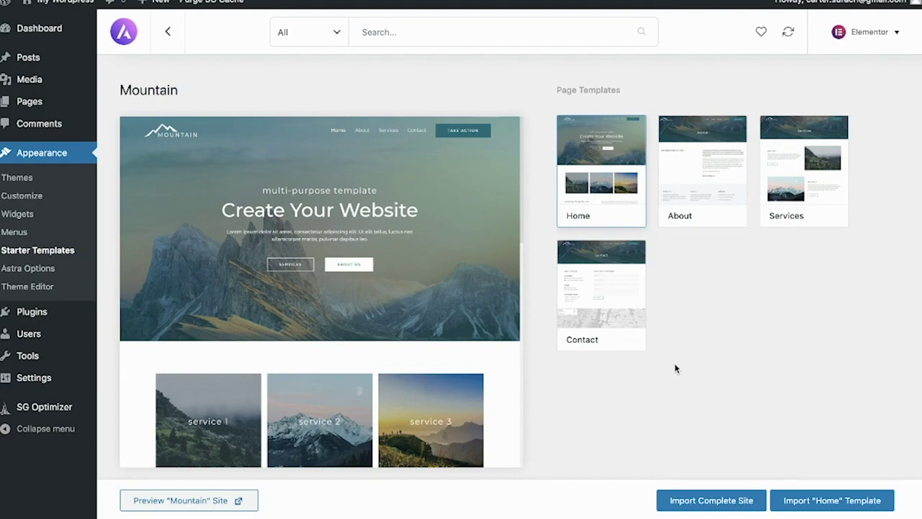
click(695, 500)
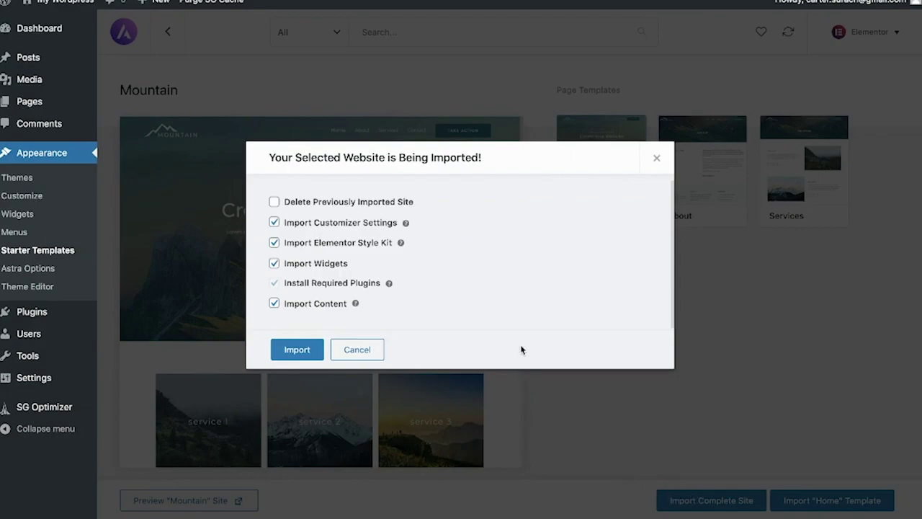
Confirm importing the Mountain site with its content, widgets and customizer settings
click(296, 351)
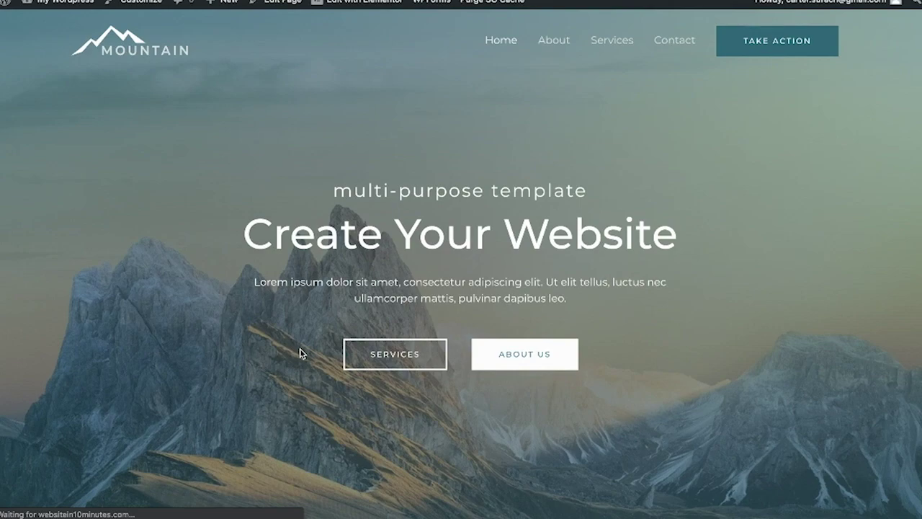
Scroll down the live Mountain home page to review its sections before editing in Elementor
scroll(300, 352, down, 5)
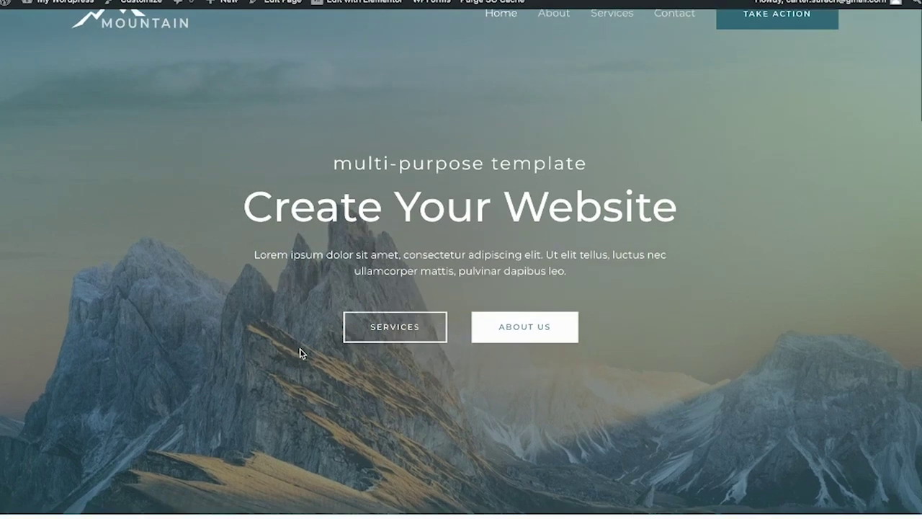
scroll(301, 353, down, 5)
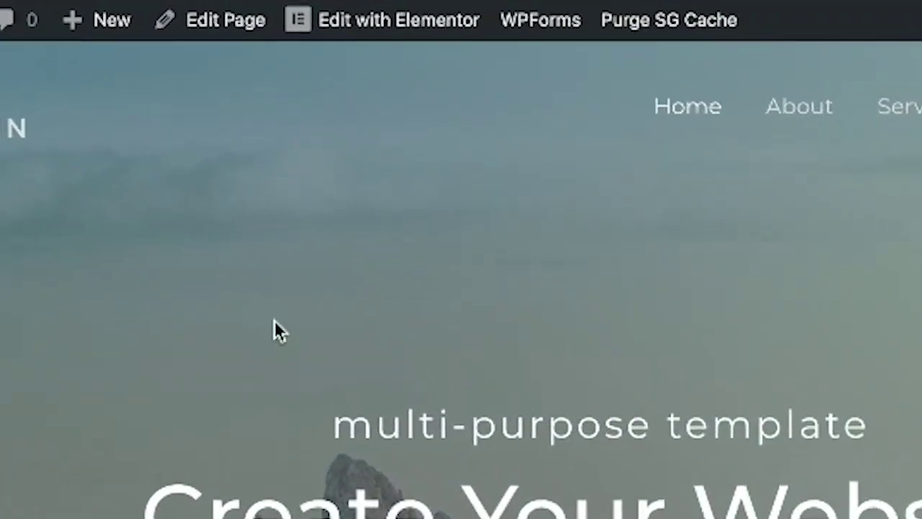
mouse_move(395, 20)
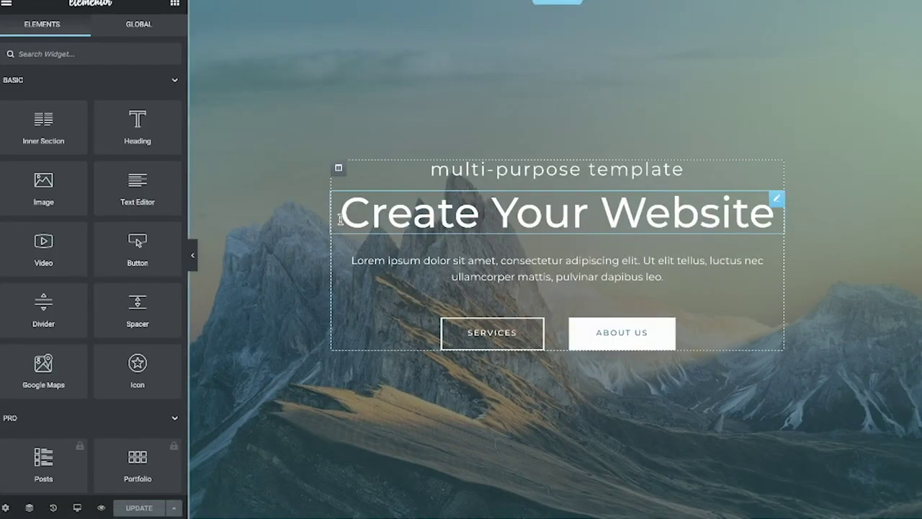
Change the hero heading text to '10 Minute Website'
click(343, 212)
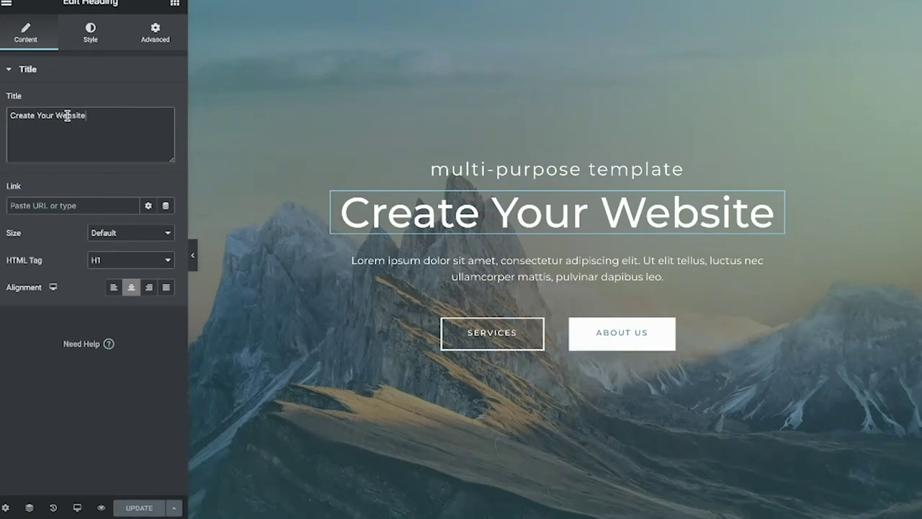
drag(87, 116, 12, 116)
key(BackSpace)
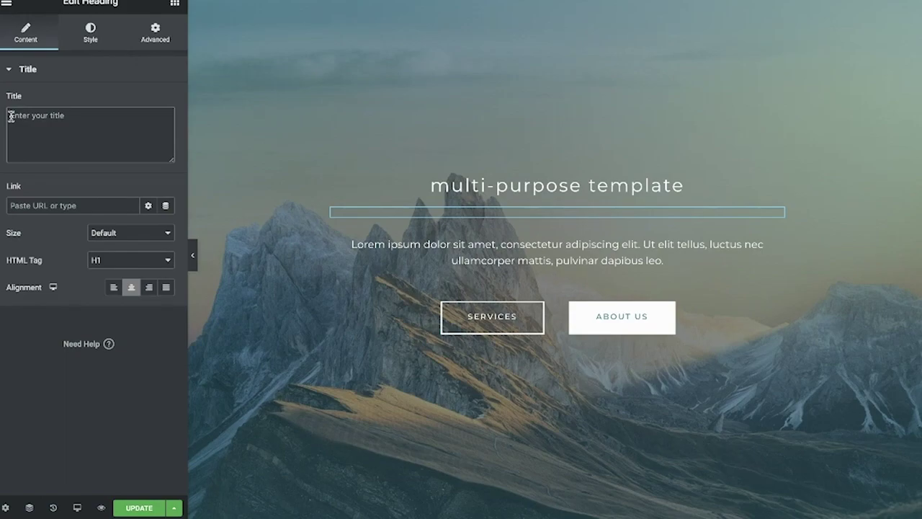
text(10 Minut)
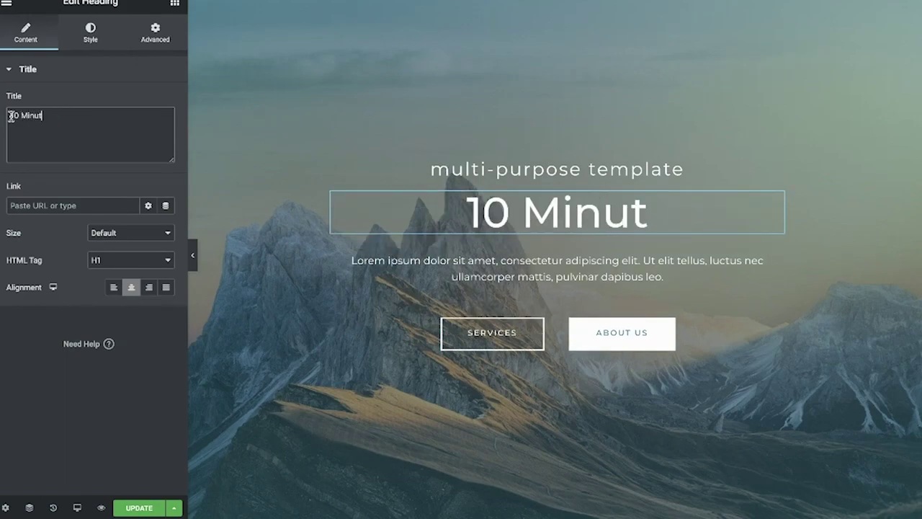
text(e Website)
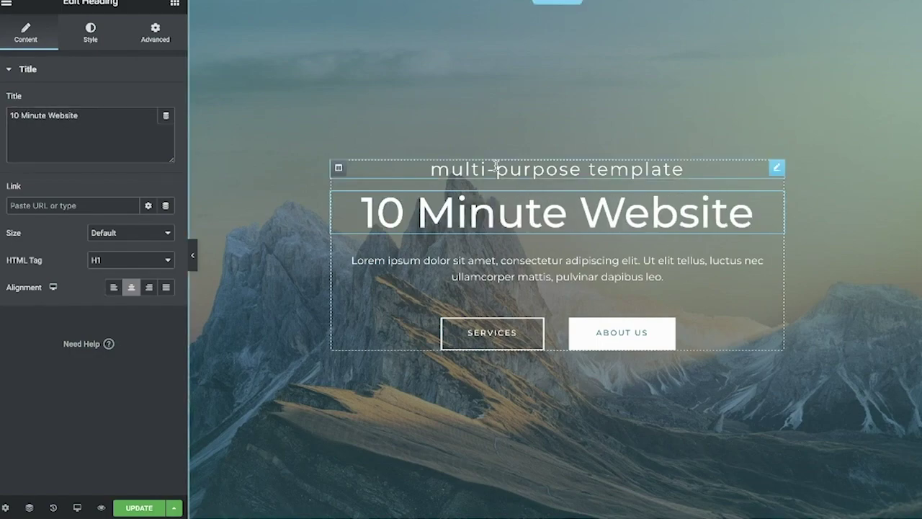
Replace the subheading above it with 'A quick easy tutorial'
click(430, 170)
drag(431, 170, 700, 172)
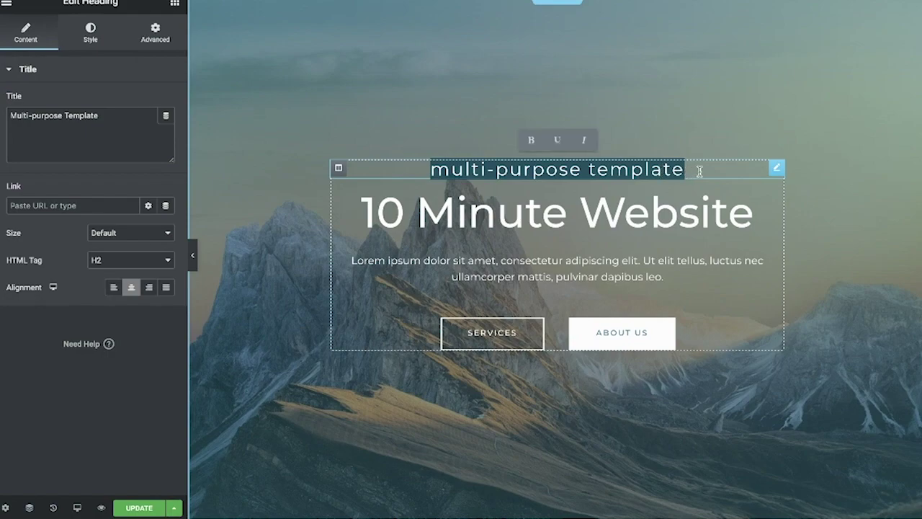
text(A)
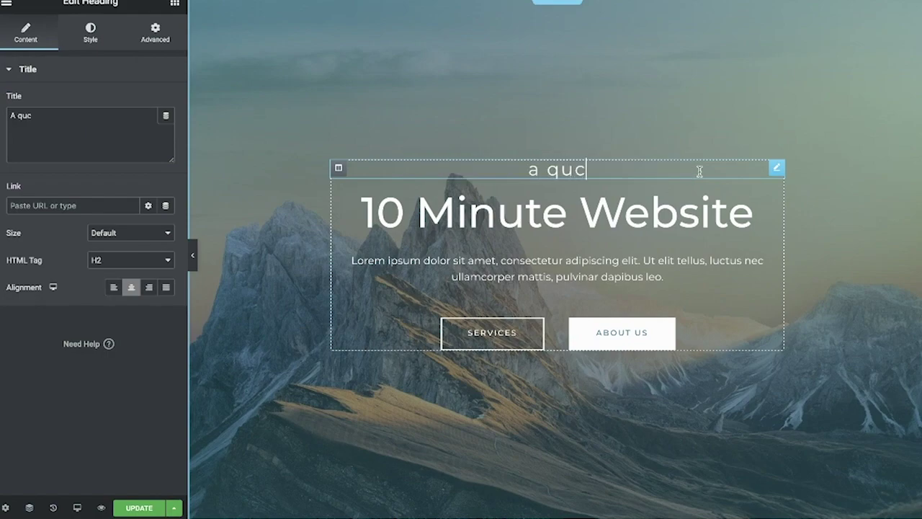
text( quick easy)
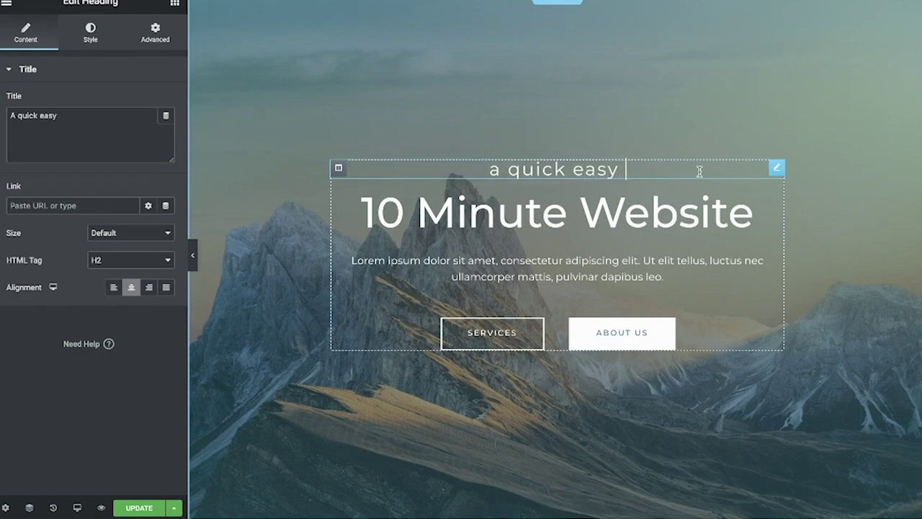
text( tutorial)
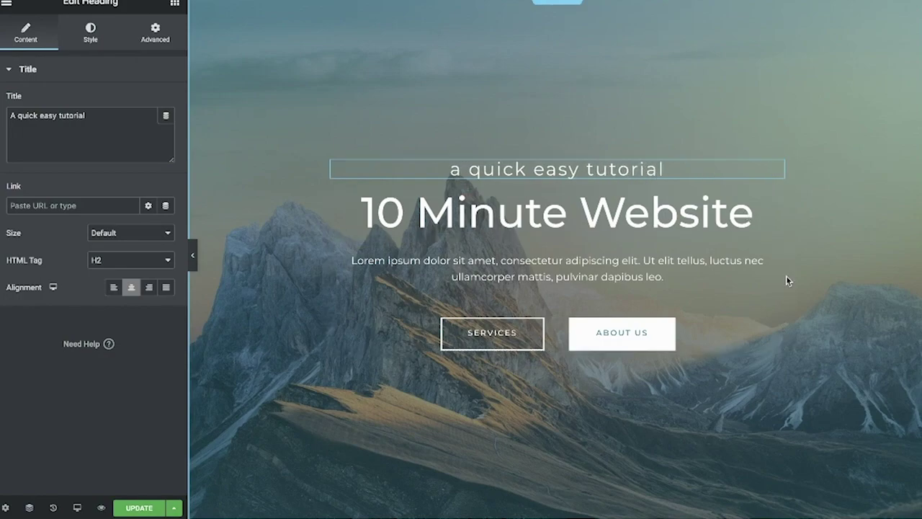
Set the Services button's link to youtube.com and select its label for renaming
click(439, 338)
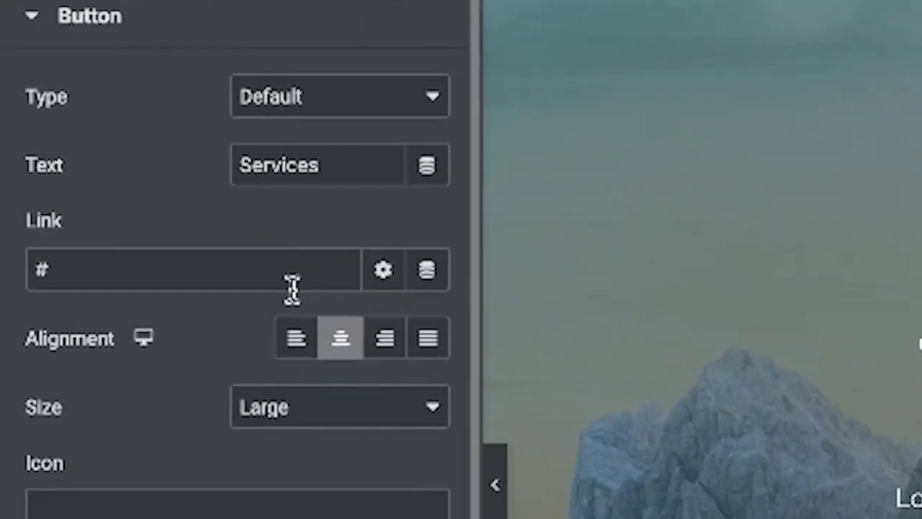
click(294, 282)
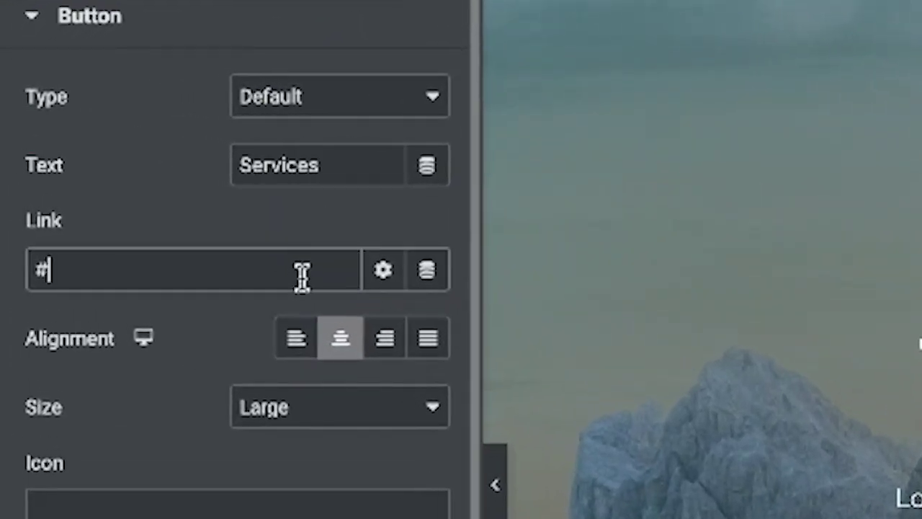
drag(43, 269, 24, 274)
text(youtube.com)
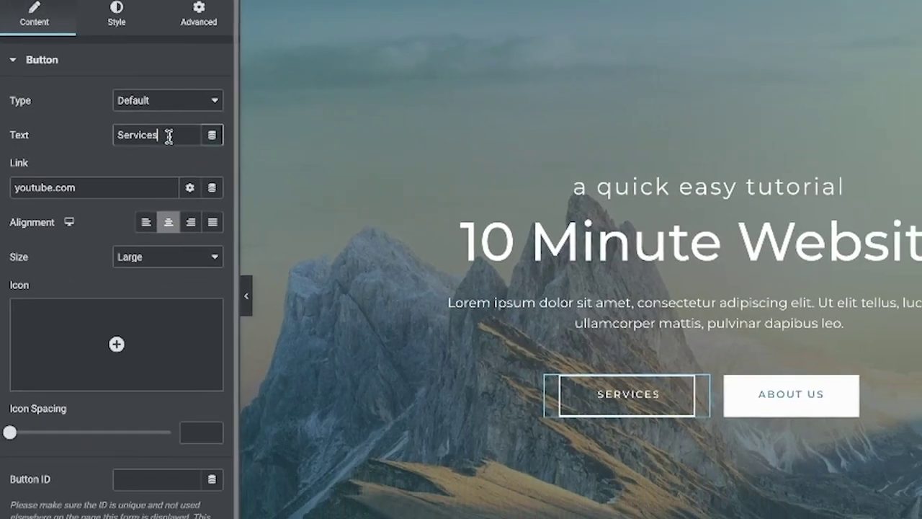
drag(307, 163, 225, 163)
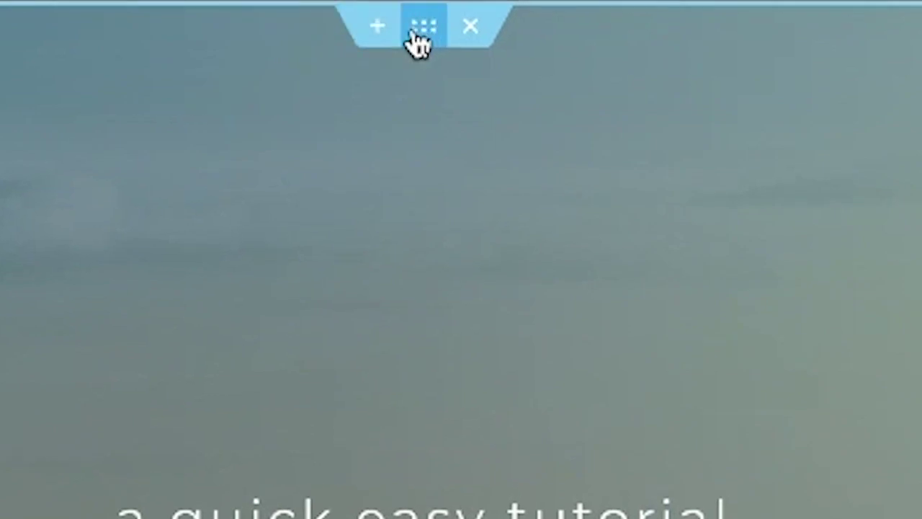
click(417, 30)
Open the hero section's background settings and bring up the media library to choose an image
click(465, 308)
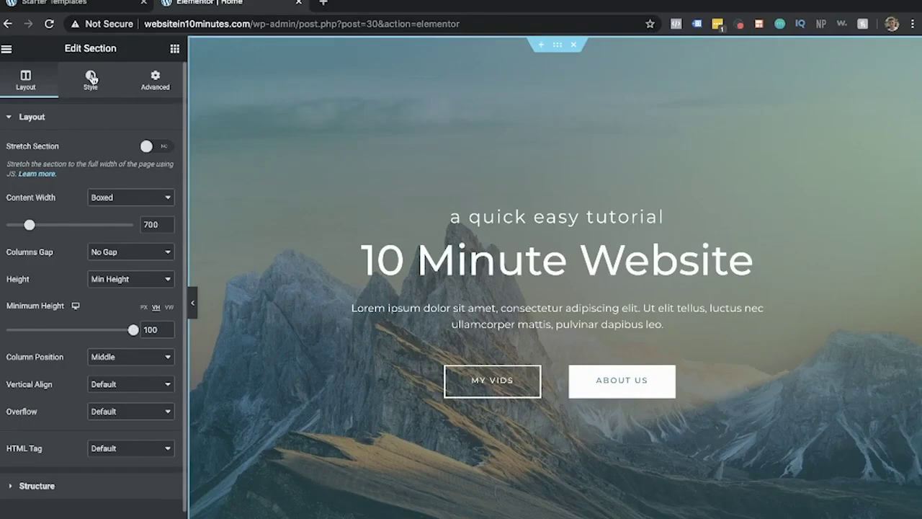
click(93, 78)
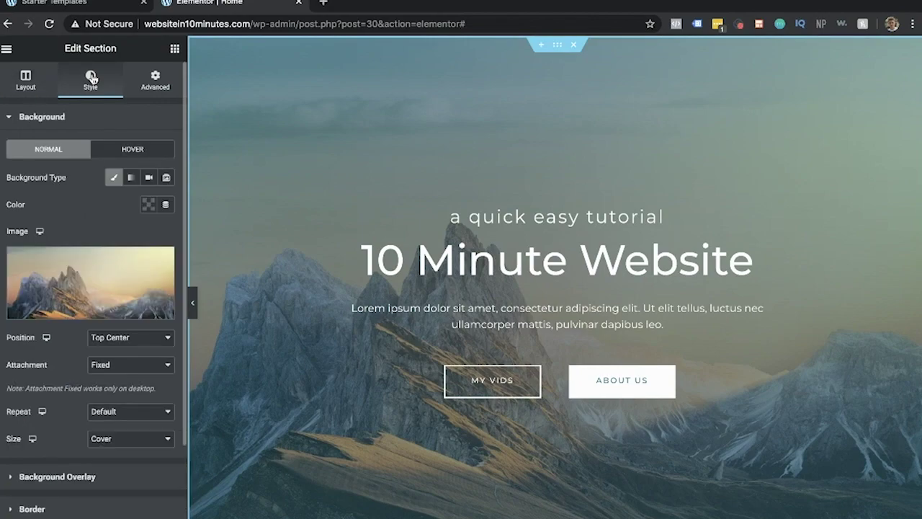
mouse_move(76, 281)
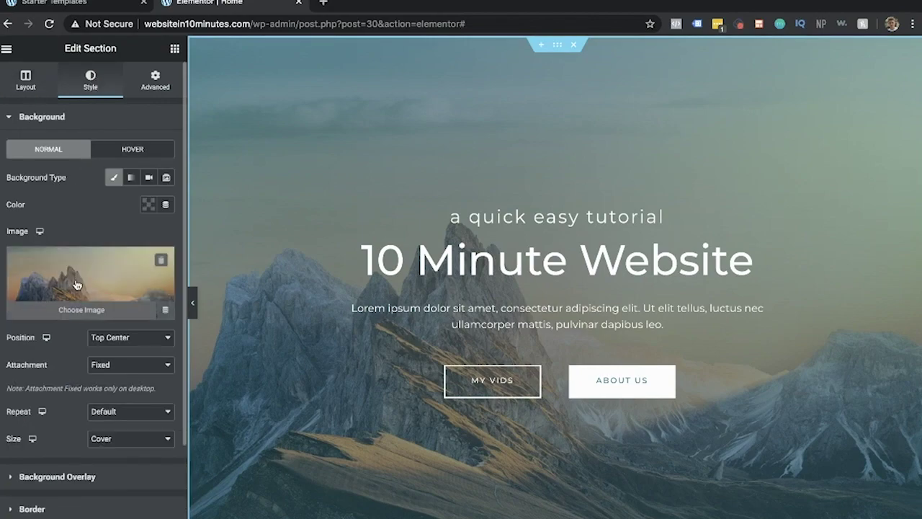
click(78, 311)
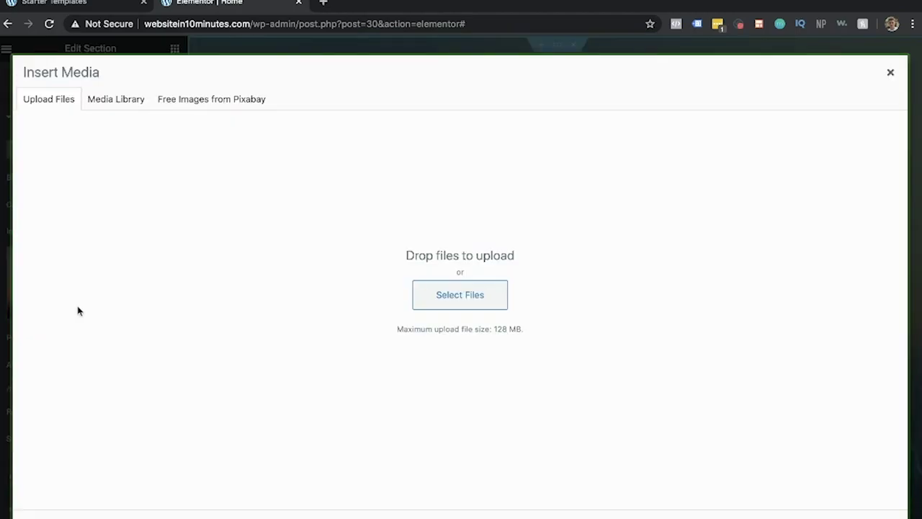
click(324, 2)
On unsplash.com, search 'coding' and download the multicoloured code photo
text(unsplash.c)
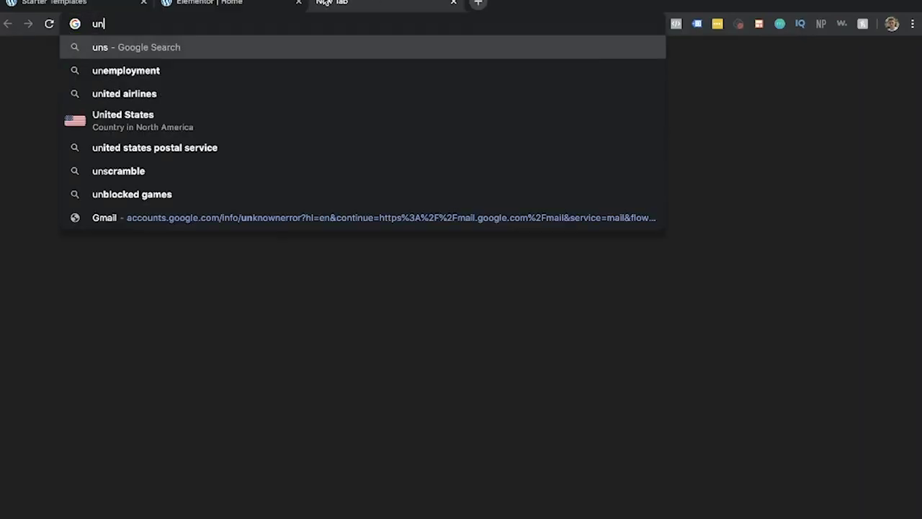
text(om)
key(Return)
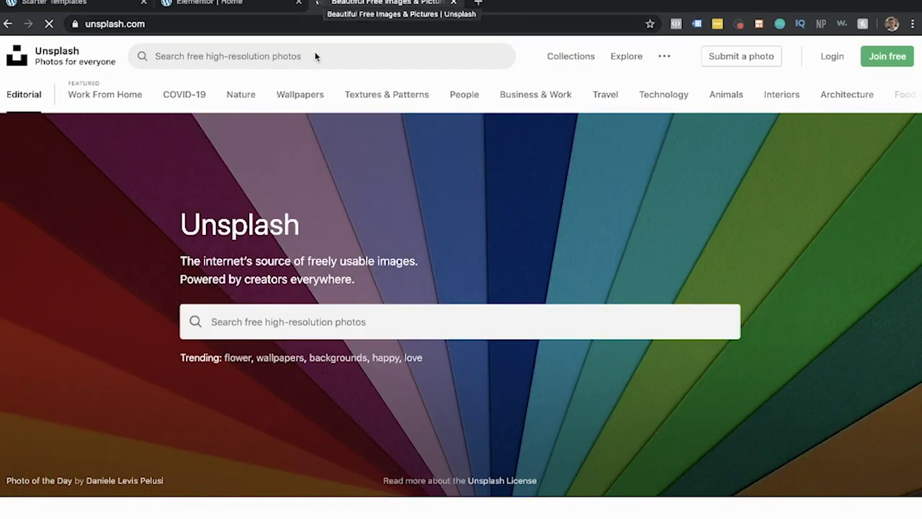
click(314, 56)
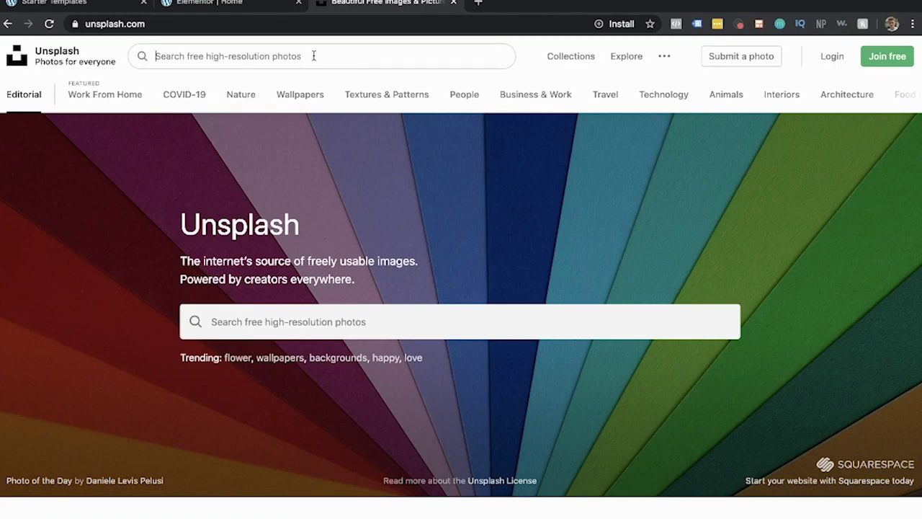
click(314, 322)
text(coding)
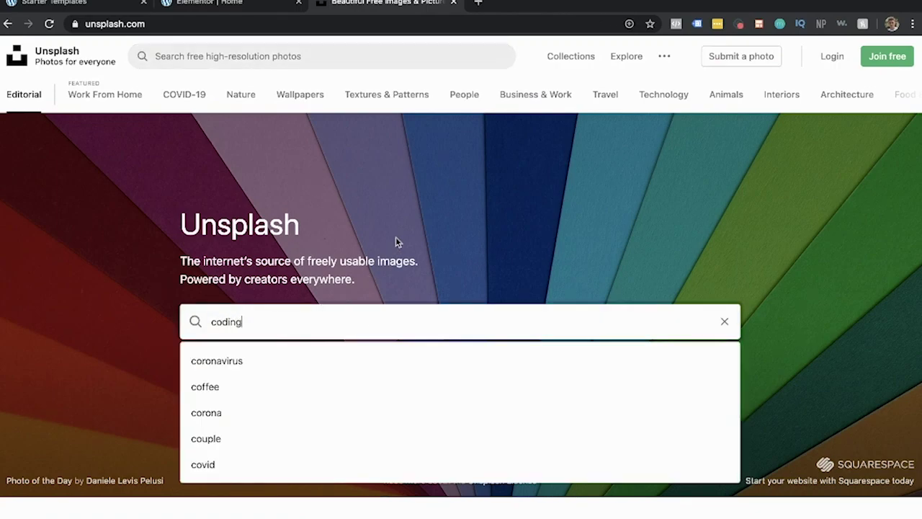
key(Return)
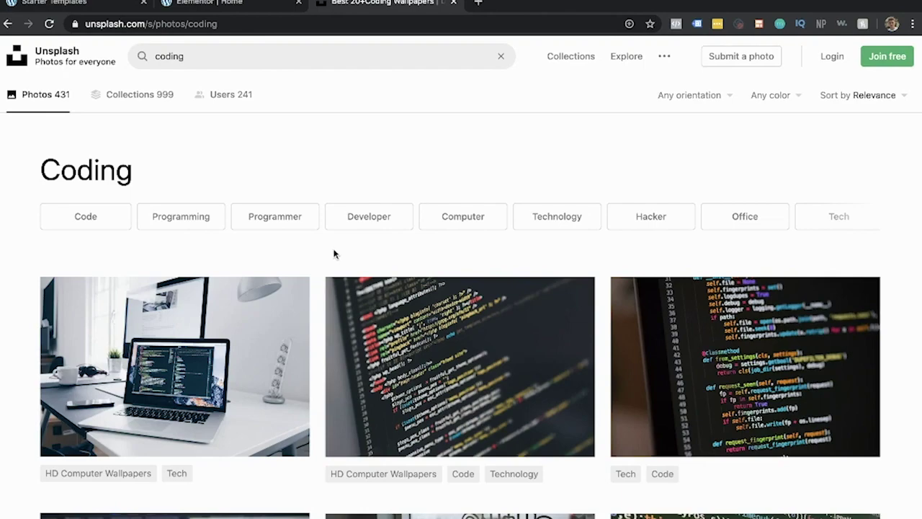
scroll(330, 256, down, 5)
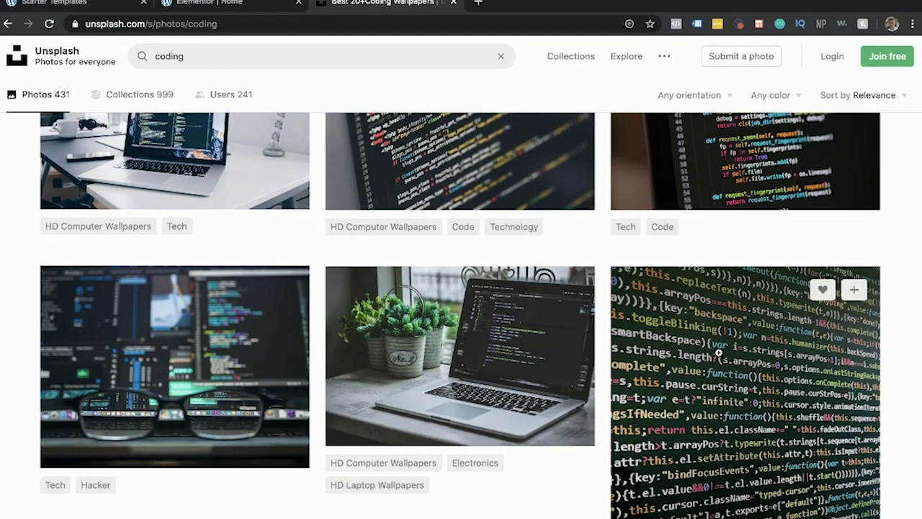
click(718, 352)
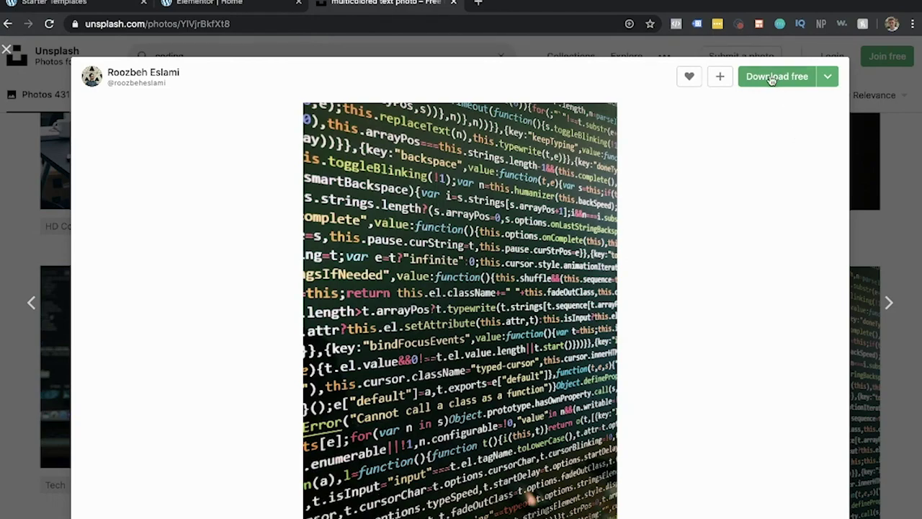
click(771, 79)
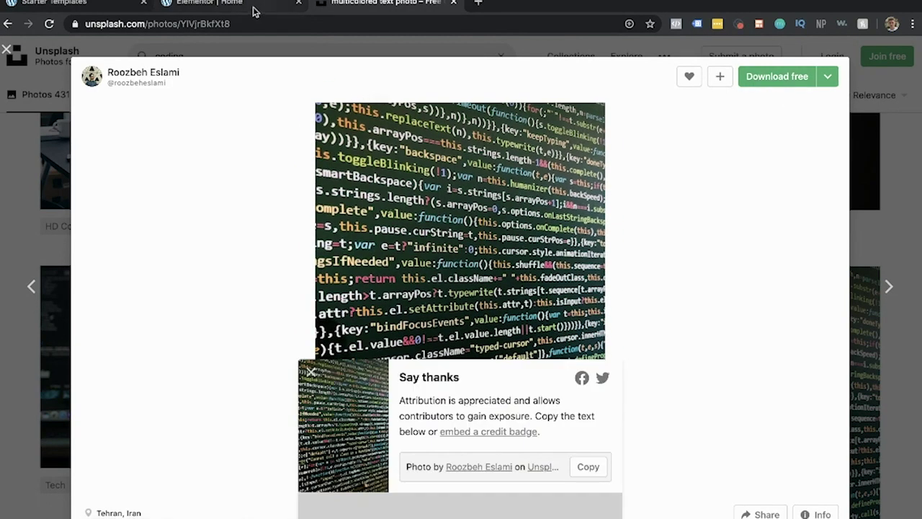
Upload the downloaded code photo to the media library and set it as the hero background
click(253, 7)
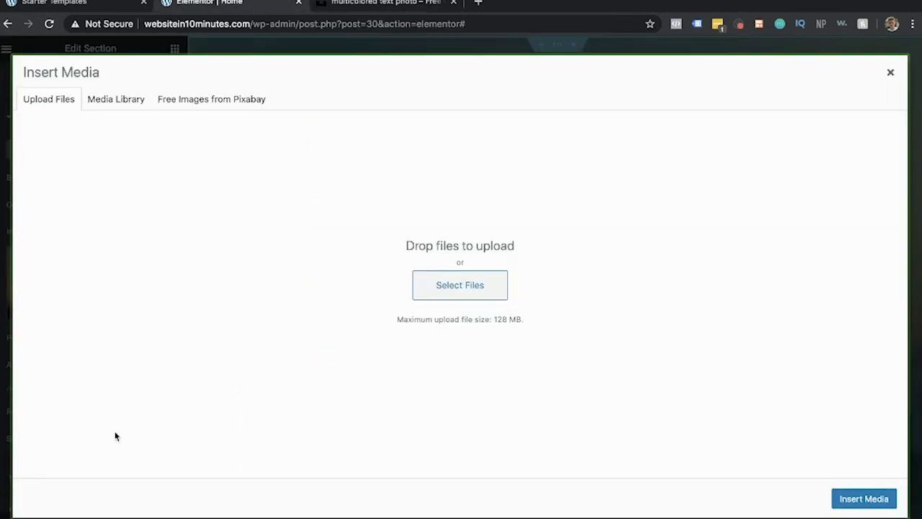
drag(363, 409, 449, 295)
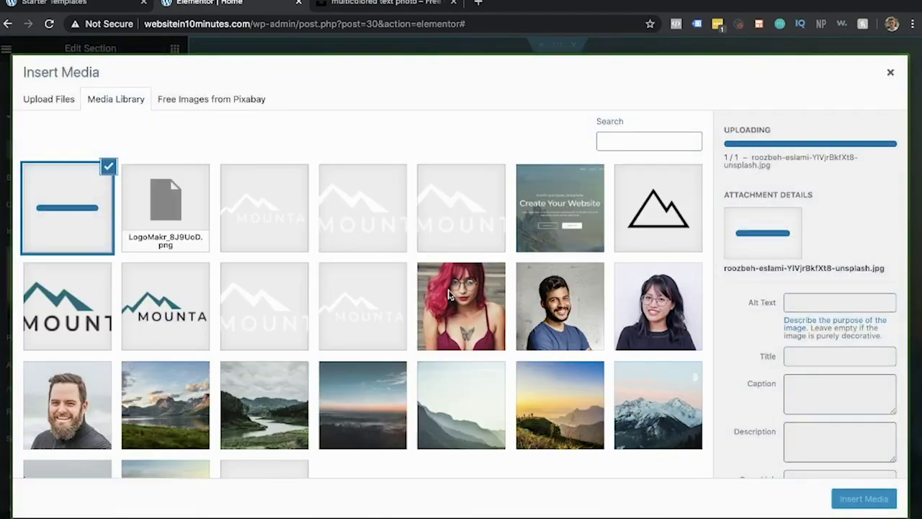
click(856, 499)
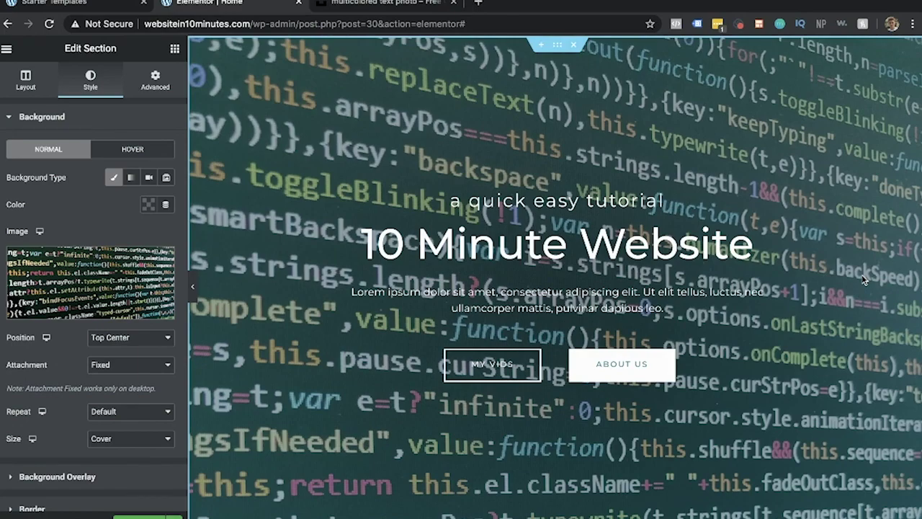
Switch the hero background to the sunrise photo
mouse_move(130, 289)
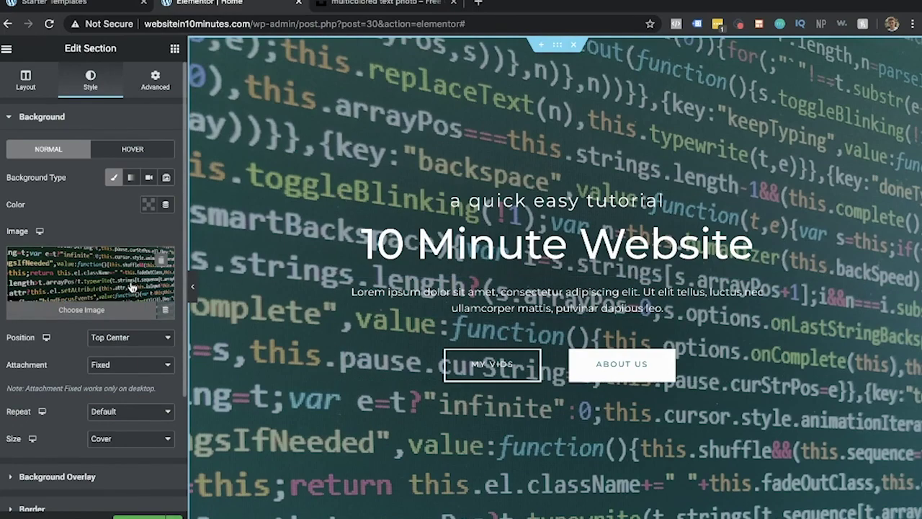
click(82, 310)
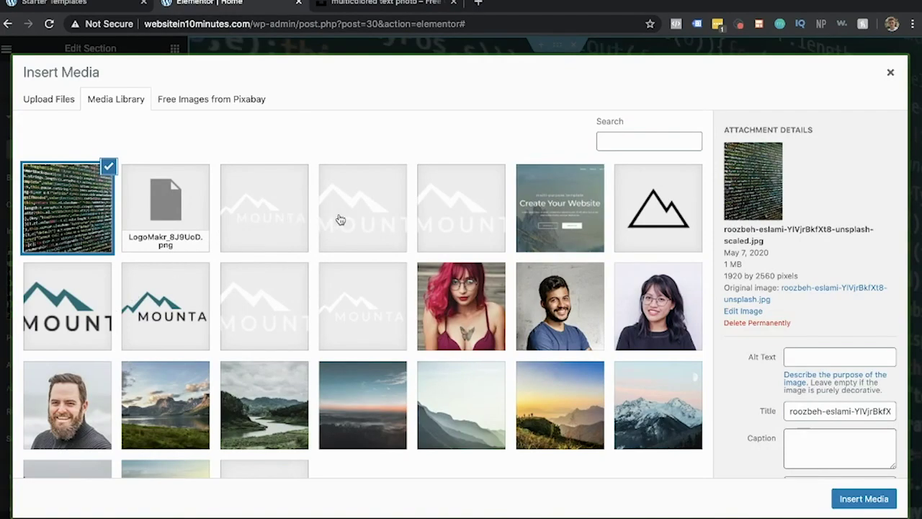
scroll(341, 220, down, 2)
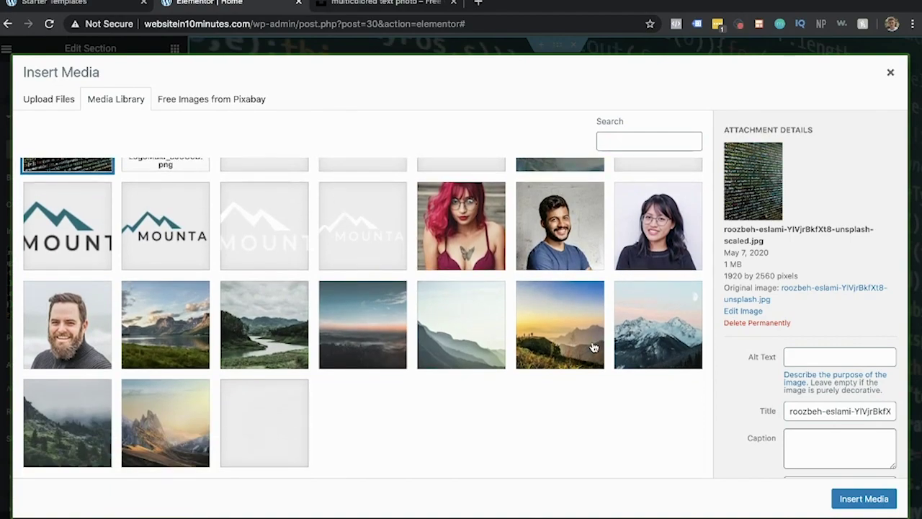
click(592, 347)
click(864, 498)
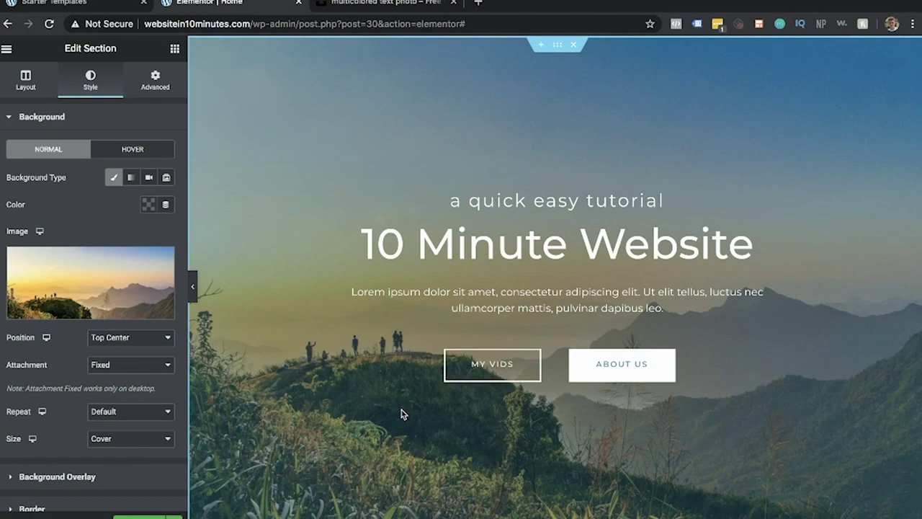
Restore the mountain-peak photo as the hero background and update the page
click(115, 283)
click(165, 430)
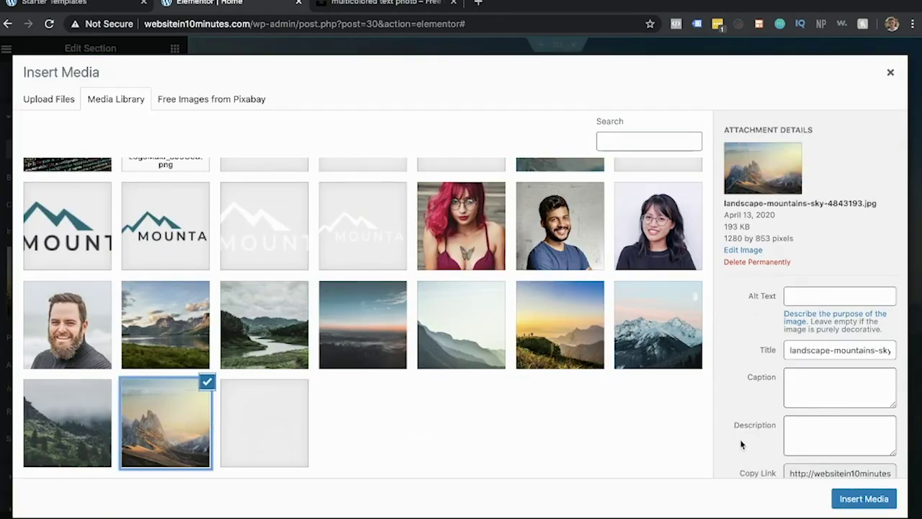
click(857, 497)
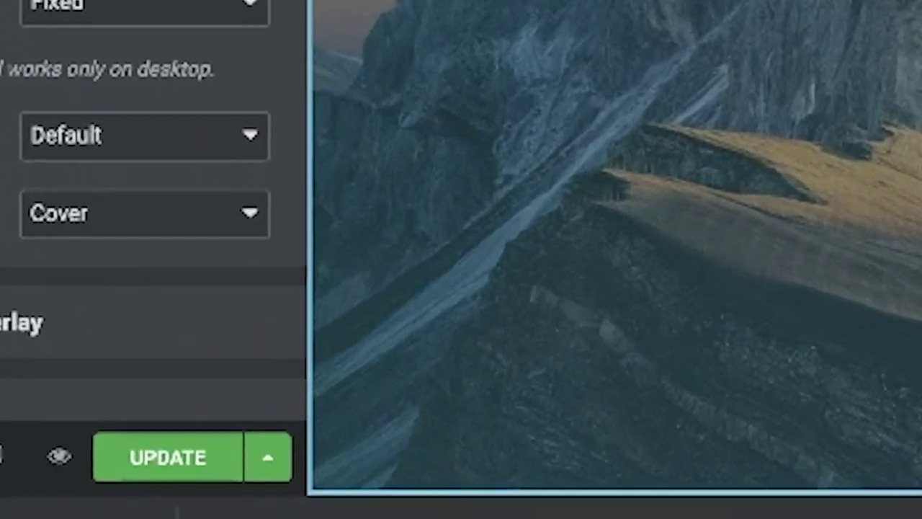
click(202, 457)
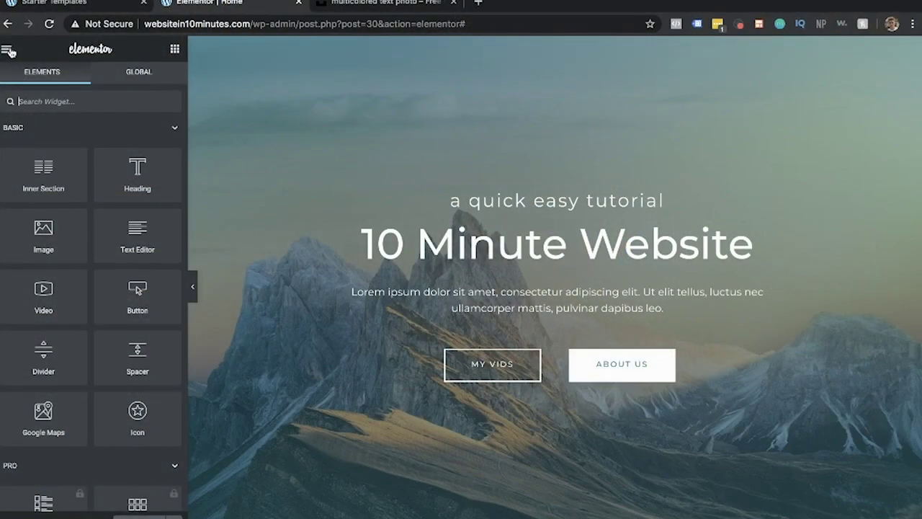
Open Elementor's main menu to get to the Astra customizer
click(8, 50)
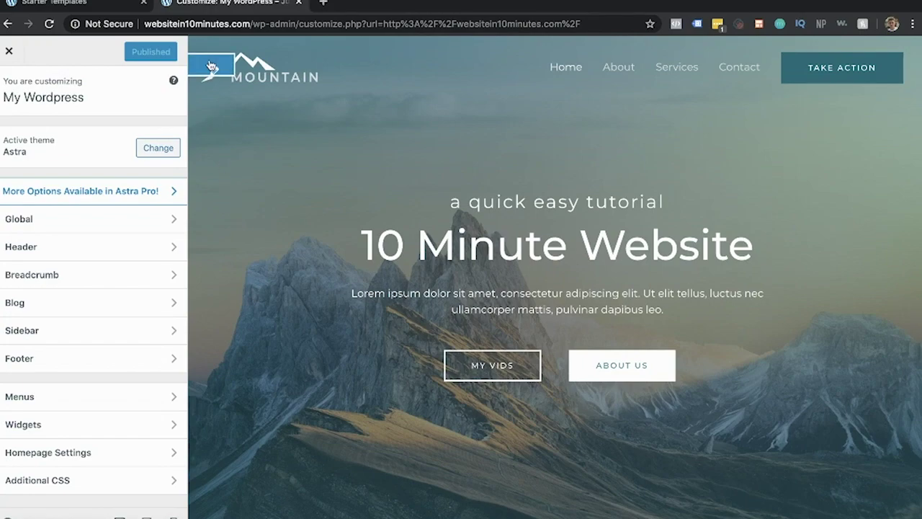
Set logo1 as the site logo under Site Identity, skipping cropping
click(211, 66)
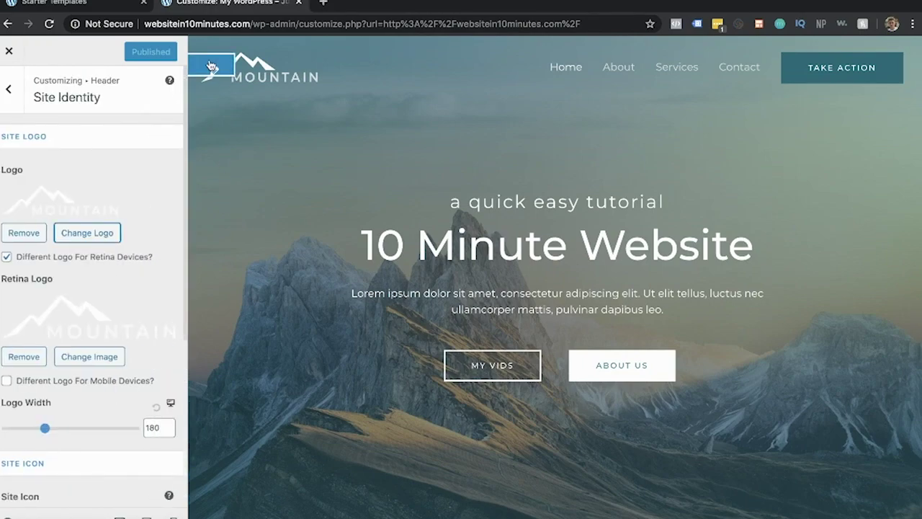
click(87, 233)
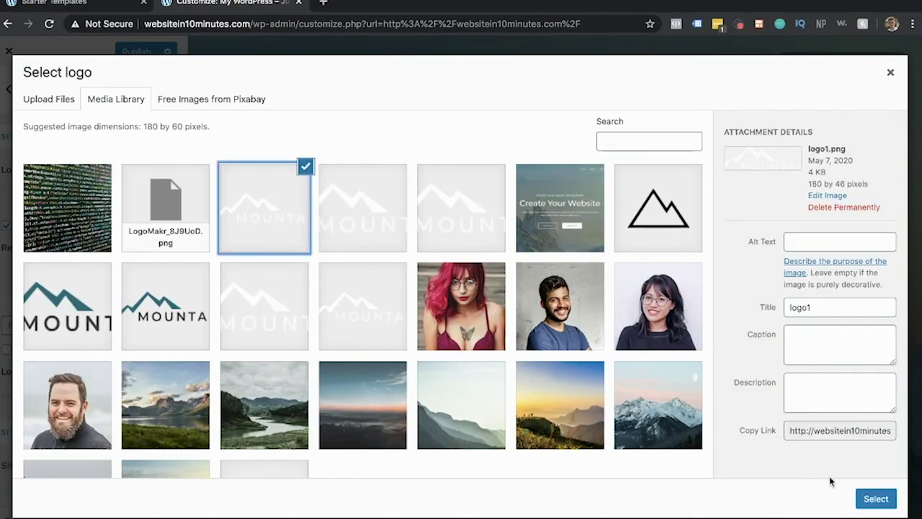
click(872, 498)
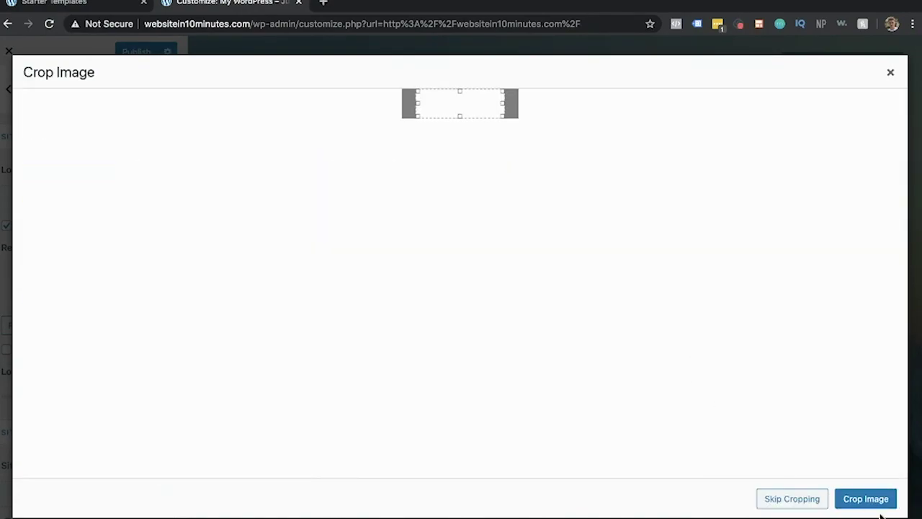
click(792, 498)
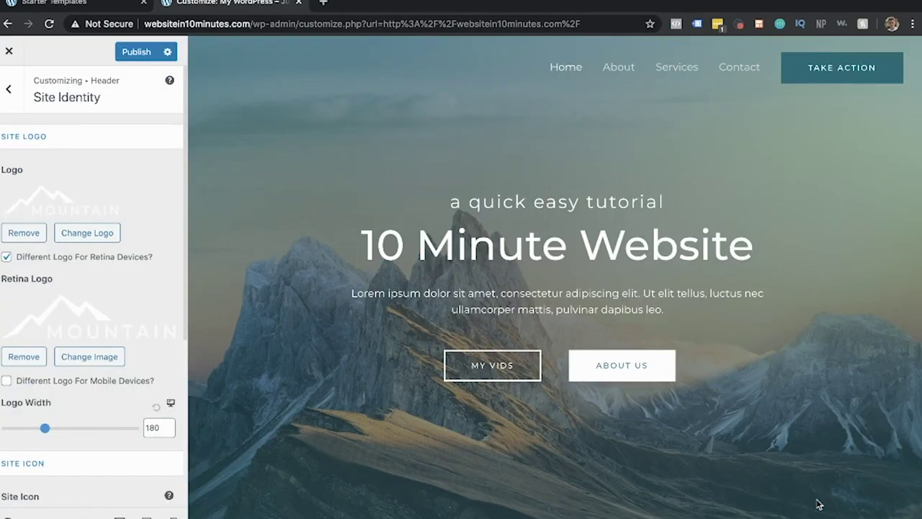
Publish the customizer changes and close the customizer
scroll(133, 271, down, 3)
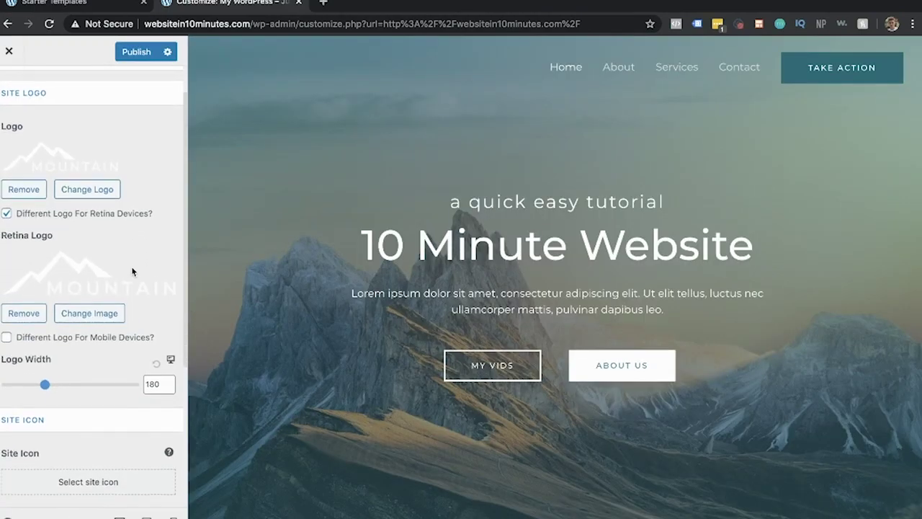
scroll(133, 271, up, 1)
scroll(132, 272, up, 2)
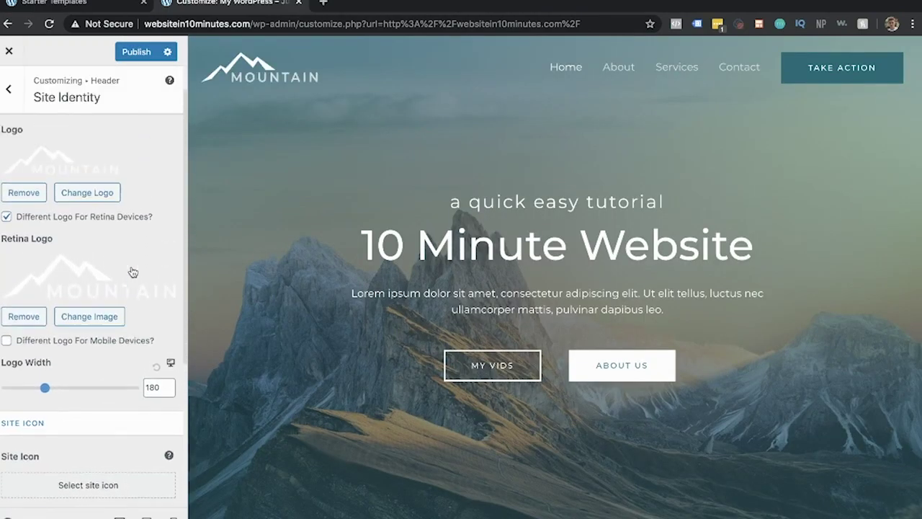
scroll(132, 271, down, 2)
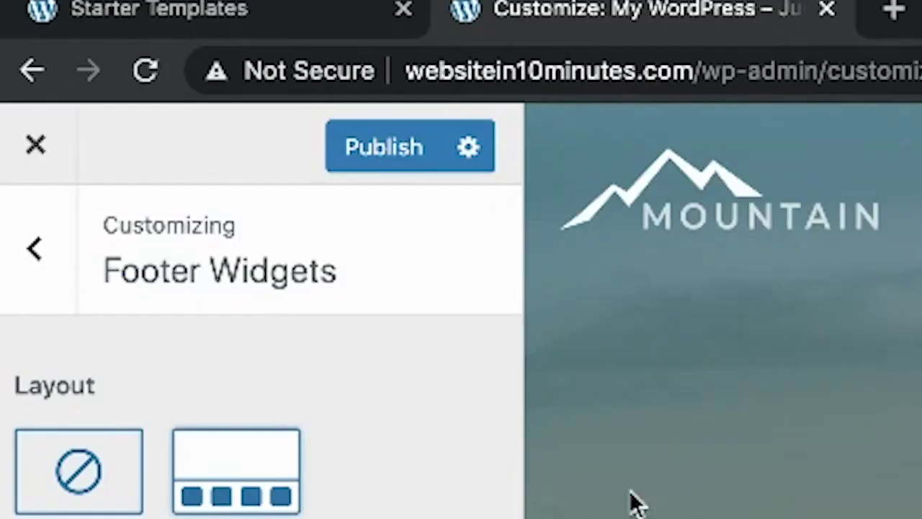
click(121, 56)
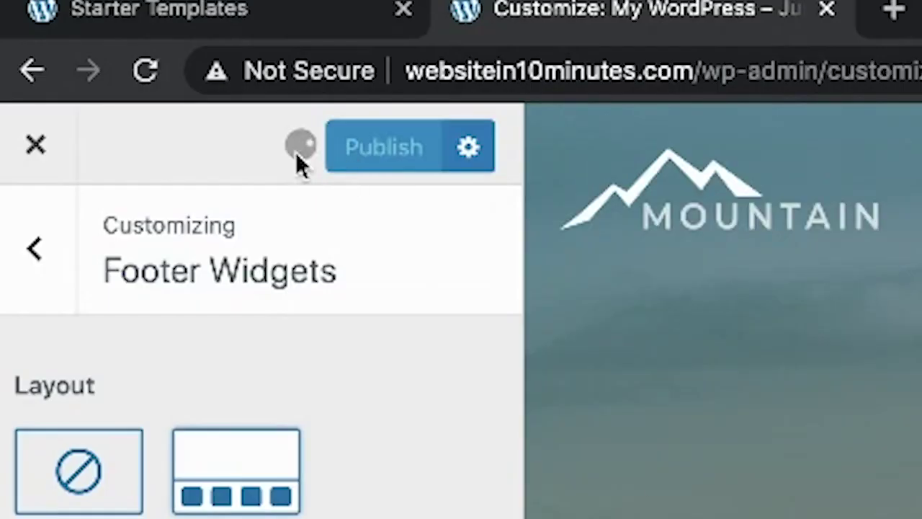
click(37, 148)
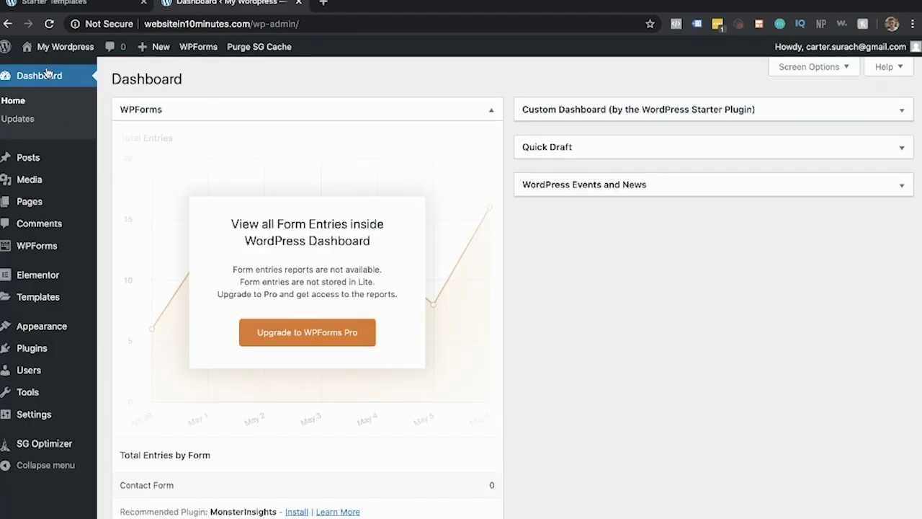
Add a new blank page from the Pages menu
click(39, 202)
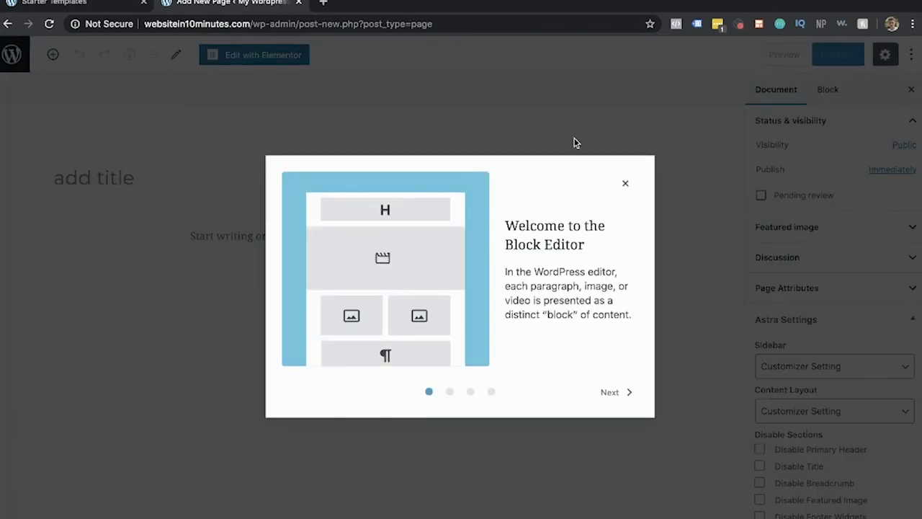
Title the new page 'menu', publish it, and launch it in Elementor
click(625, 184)
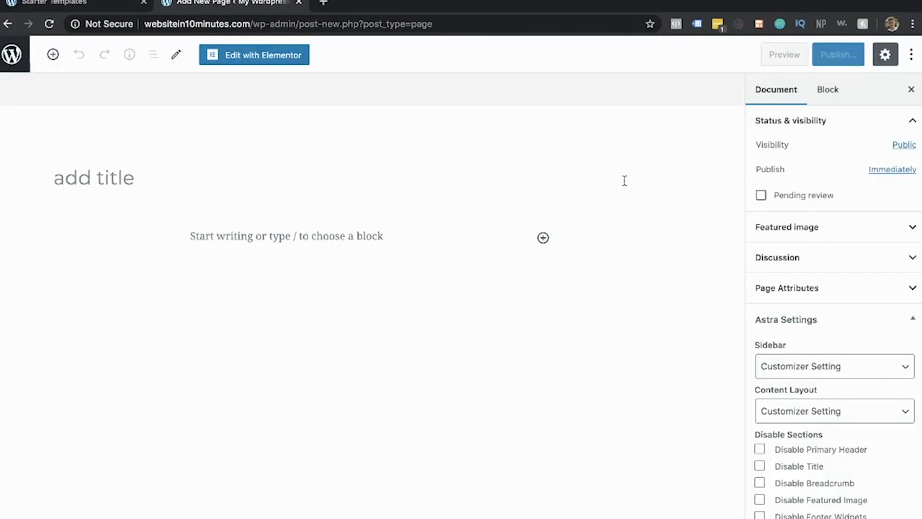
click(161, 171)
text(menu)
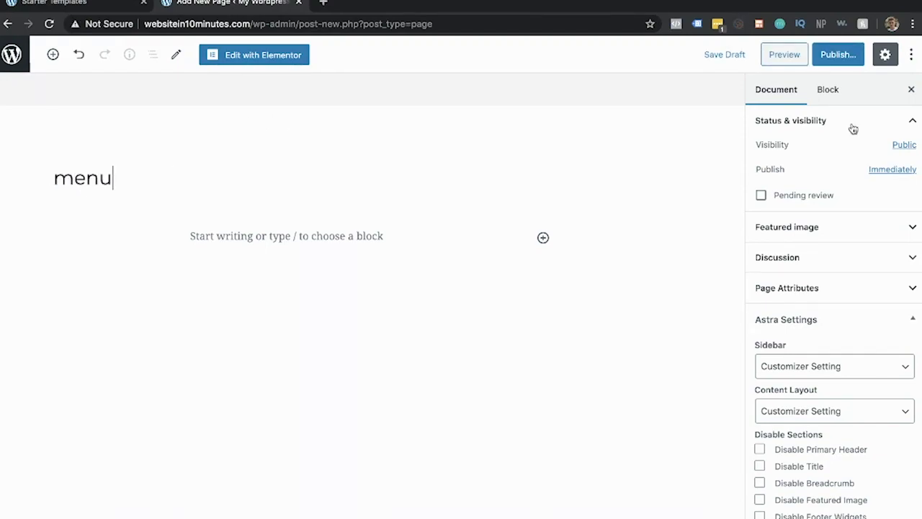
click(849, 55)
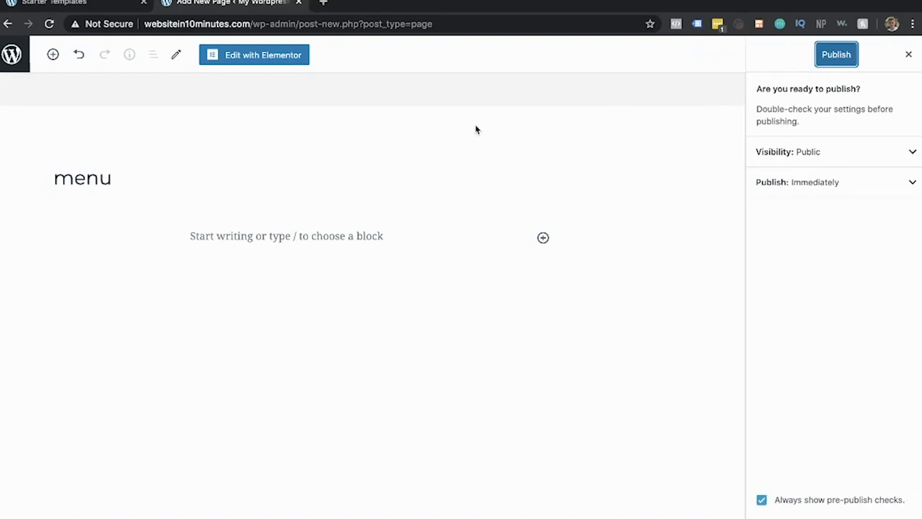
click(822, 63)
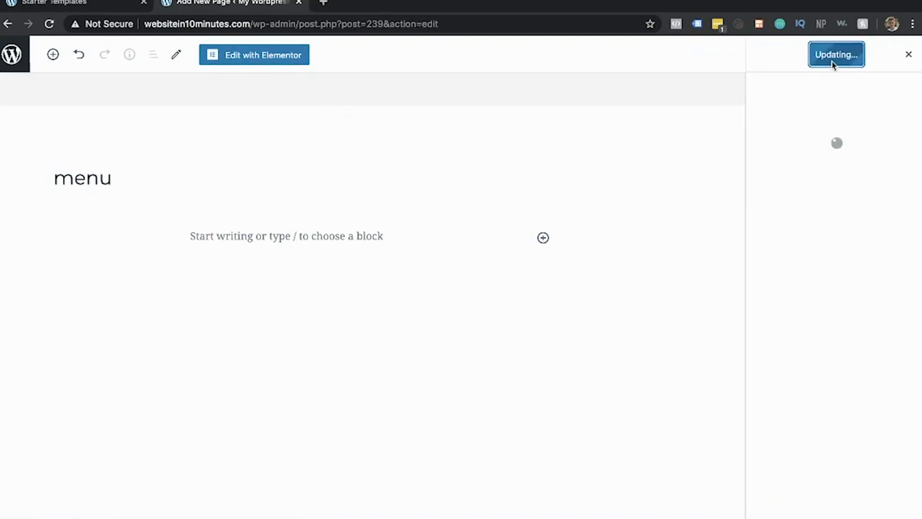
click(279, 57)
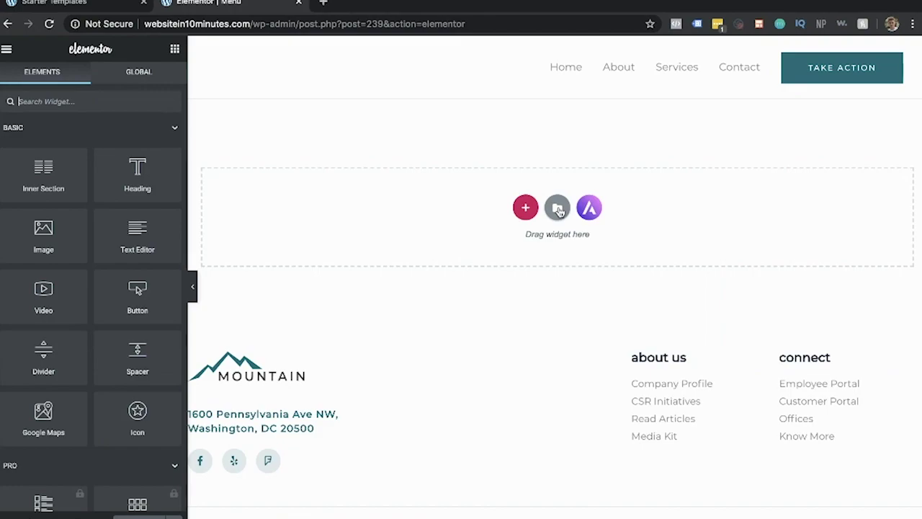
Add a two-column section with a heading reading 'Easily add test here!' in its left column
click(527, 210)
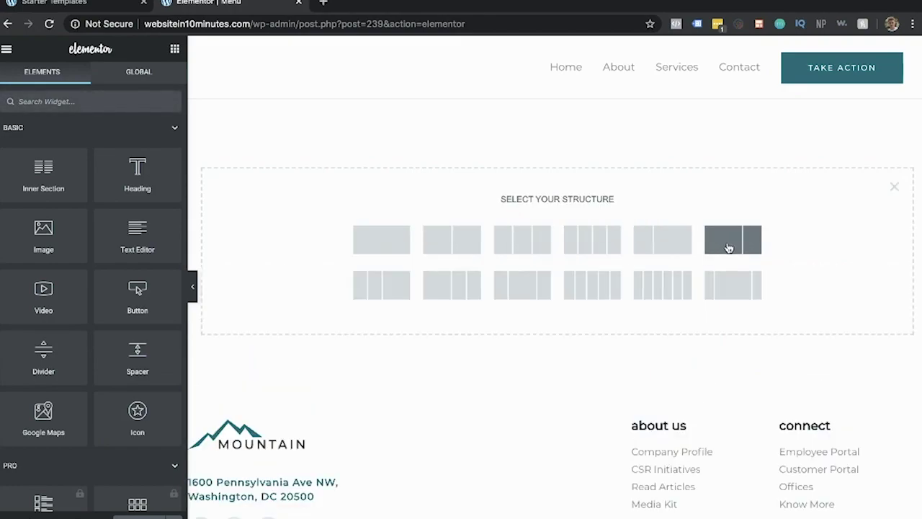
click(436, 242)
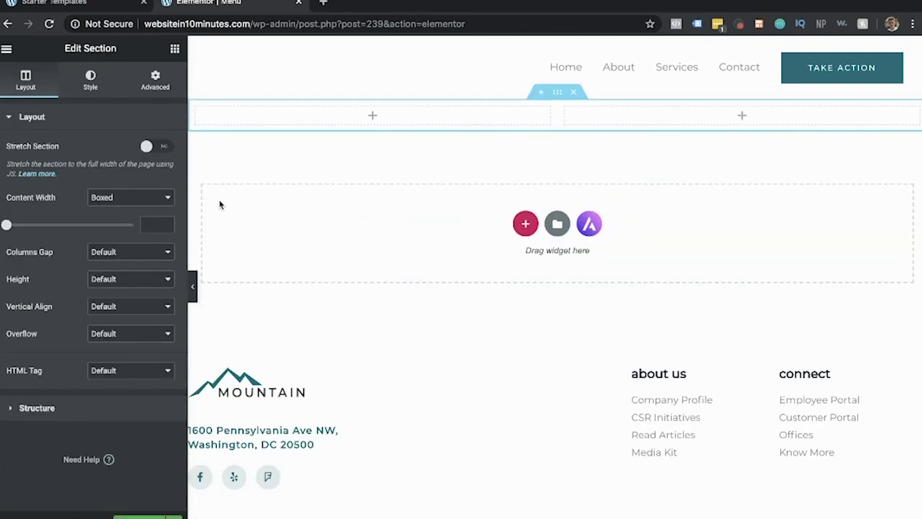
click(374, 116)
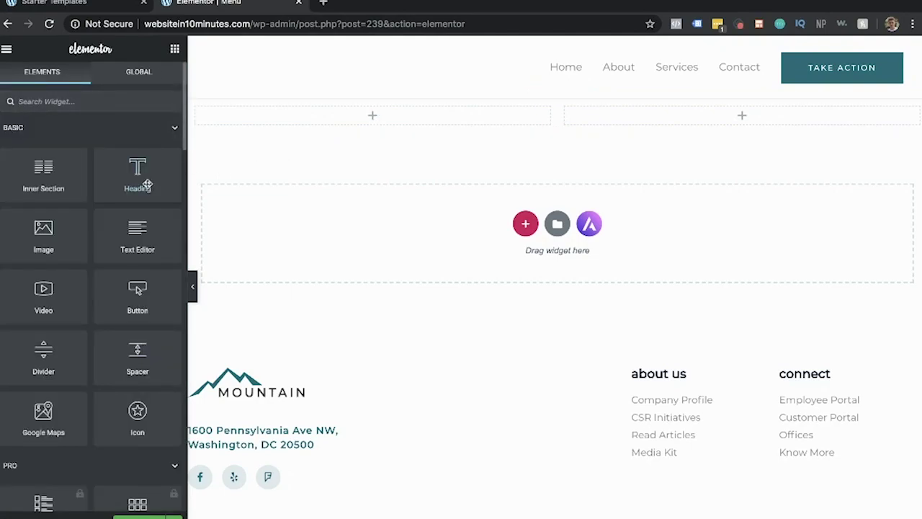
drag(147, 184, 370, 115)
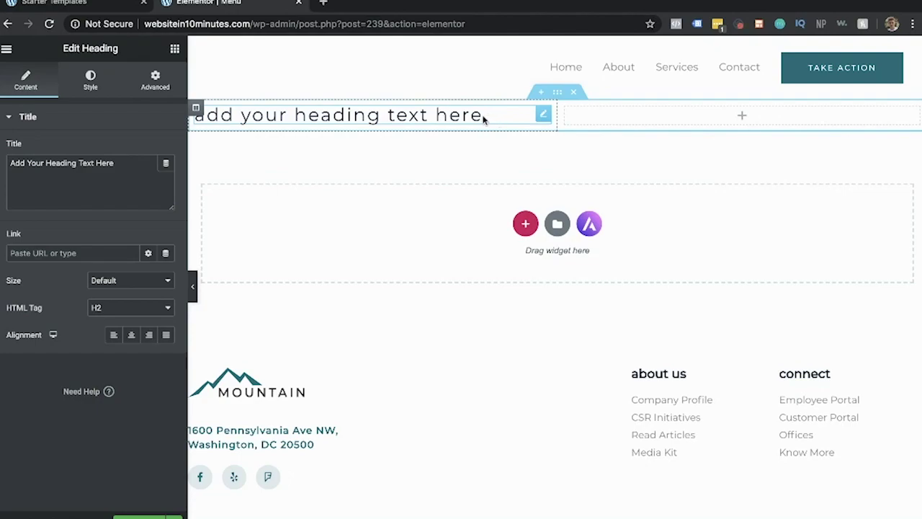
drag(485, 115, 196, 116)
text(Easily add tes)
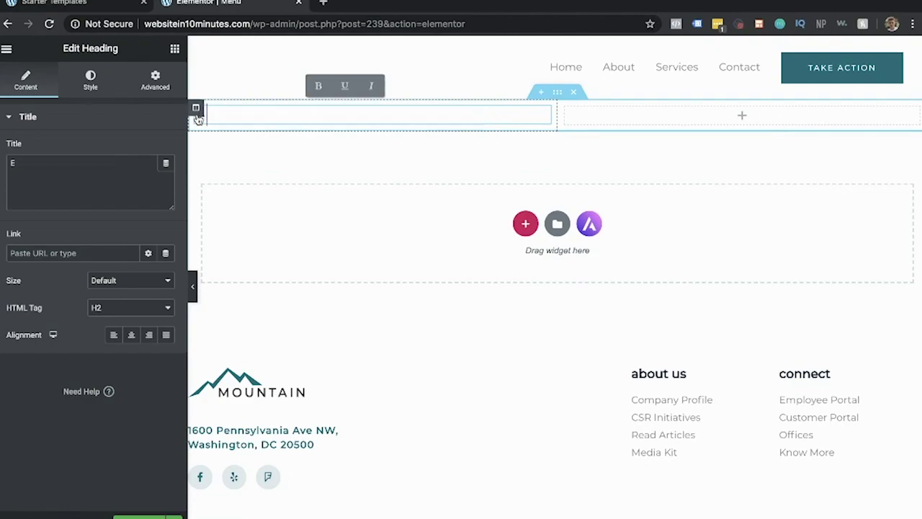
text(t here!)
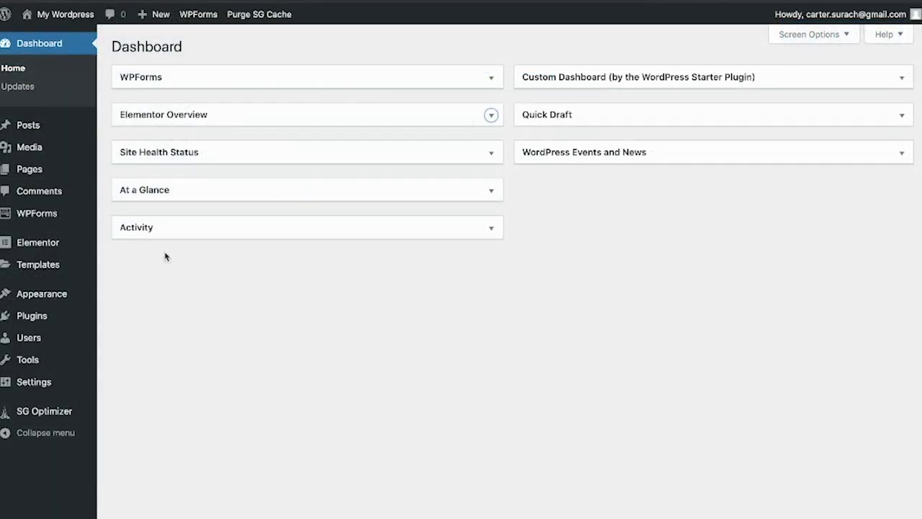
Add the Menu page to the Navigation menu from the full pages list
mouse_move(56, 296)
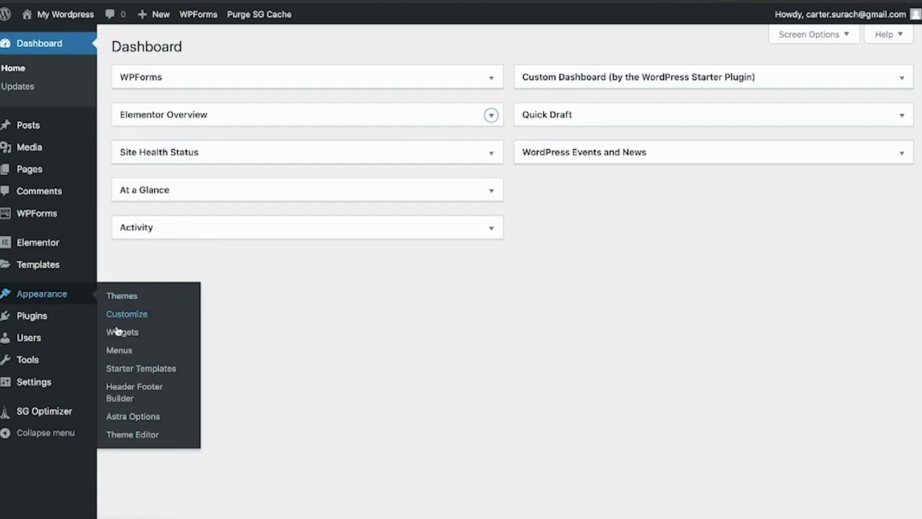
click(115, 351)
scroll(183, 304, down, 1)
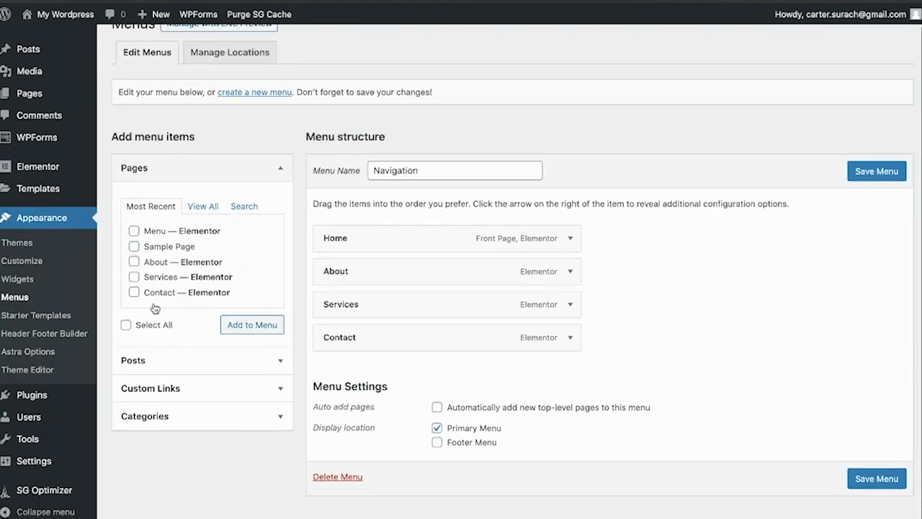
click(201, 207)
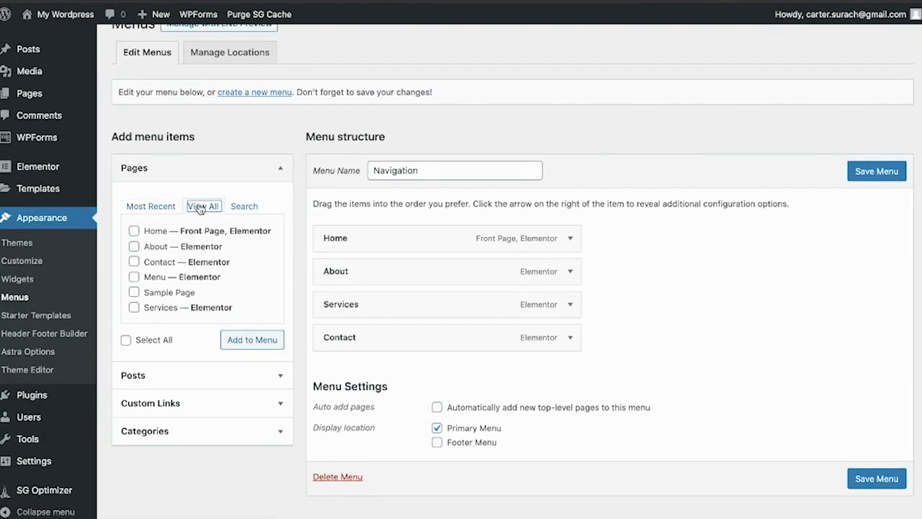
click(134, 278)
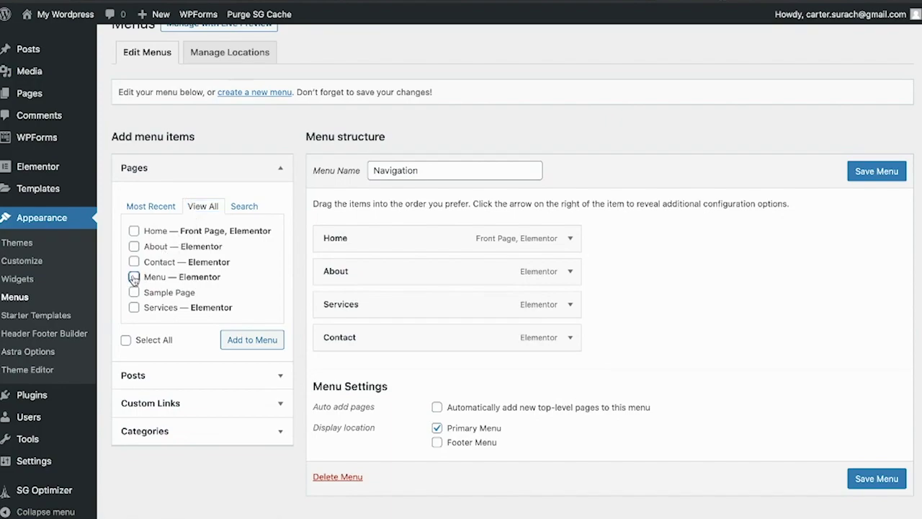
click(233, 341)
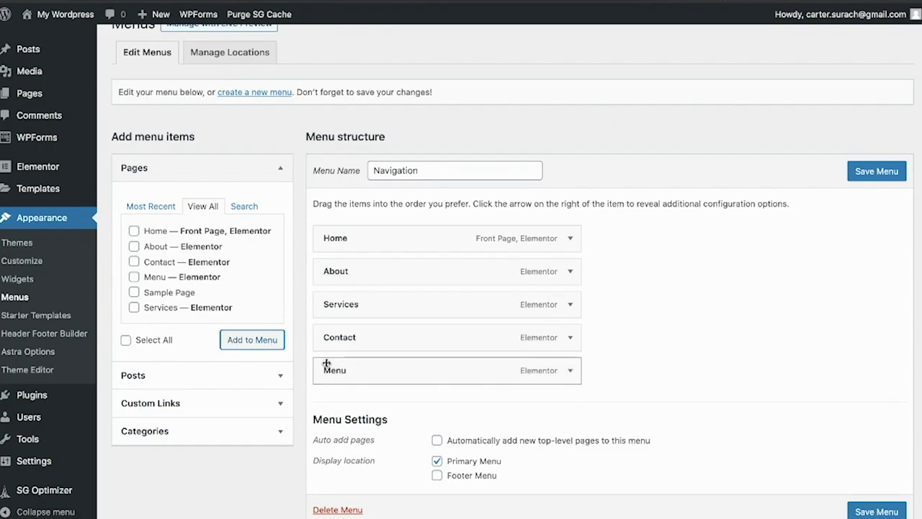
Place Menu between Services and Contact, save the menu, and view the live site
drag(325, 367, 315, 332)
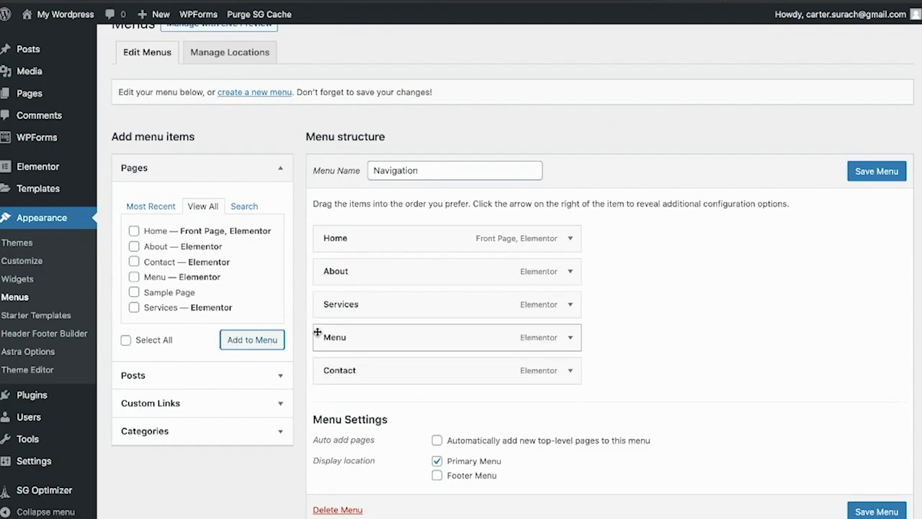
click(871, 174)
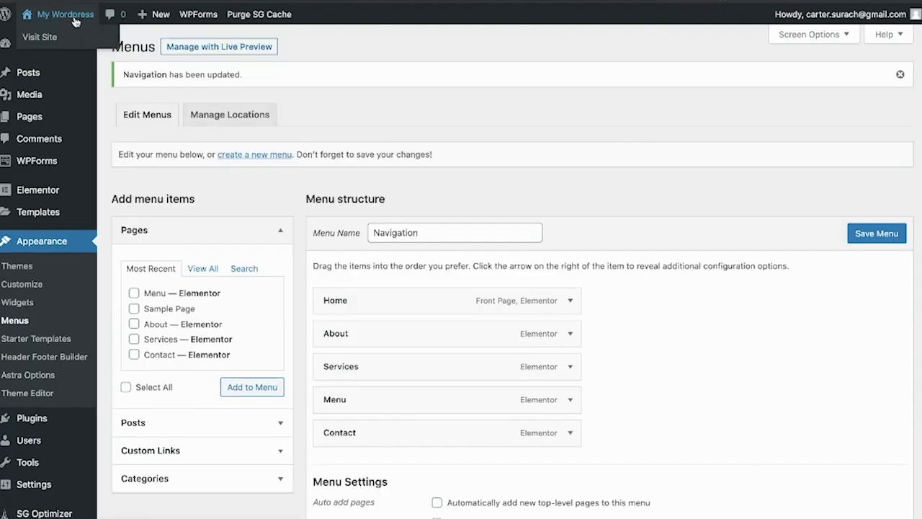
click(75, 19)
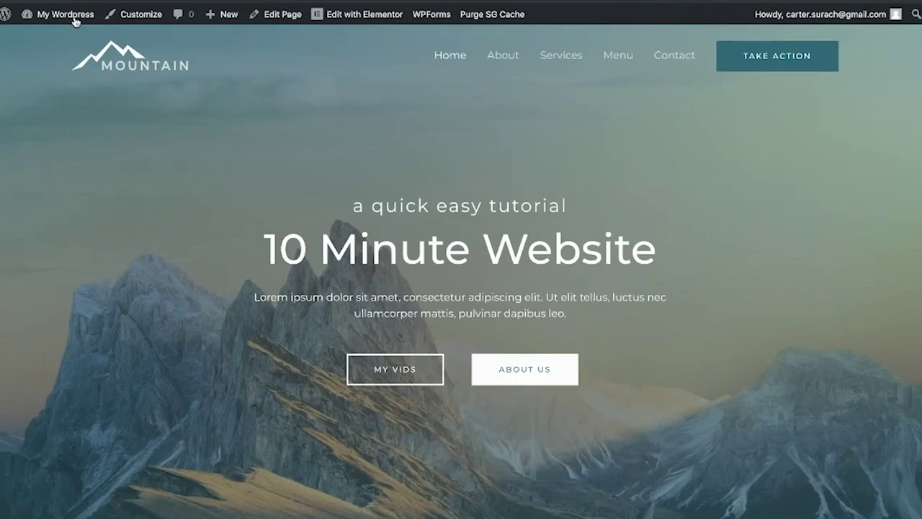
Open the new Menu page from the live site's top navigation
click(617, 56)
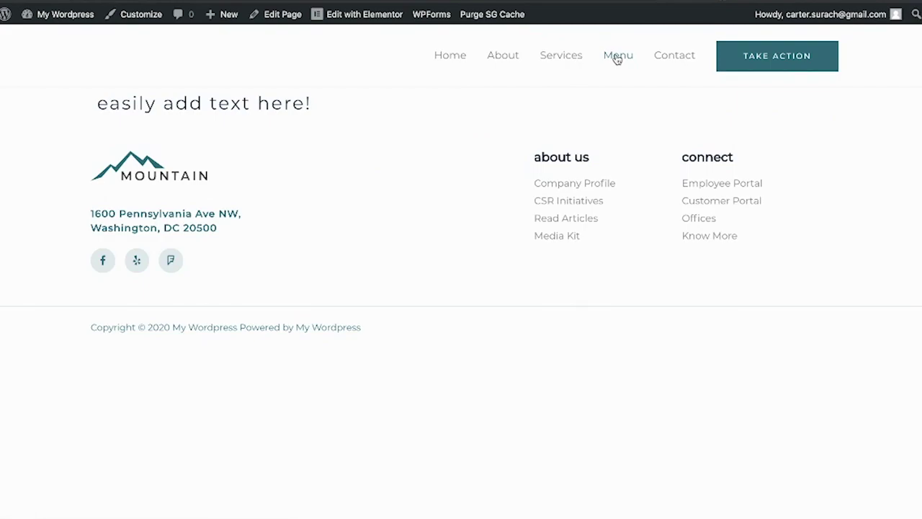